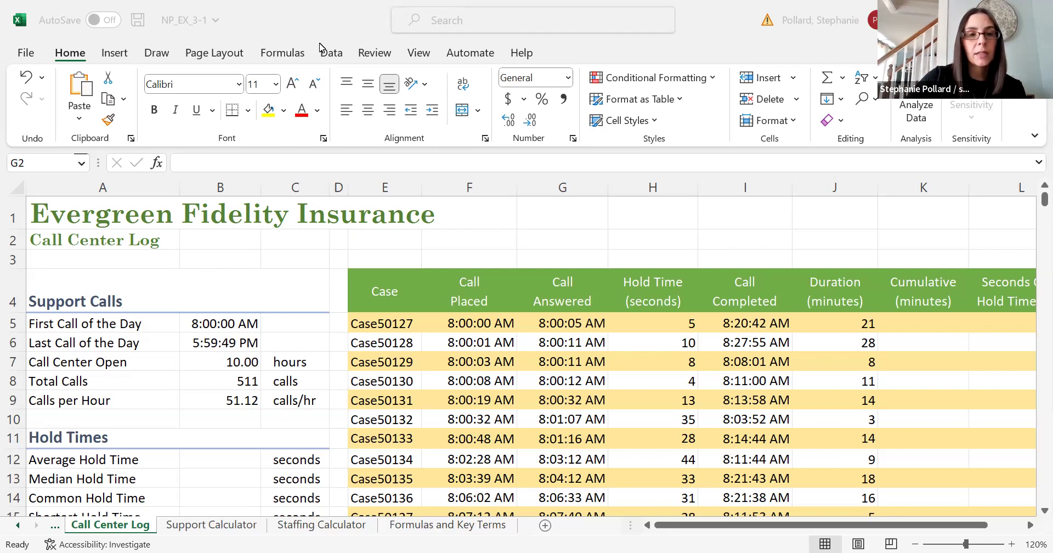
# Browse the statistical functions in the function library and review the Key Terms definitions on the Formulas and Key Terms sheet
pyautogui.click(289, 56)
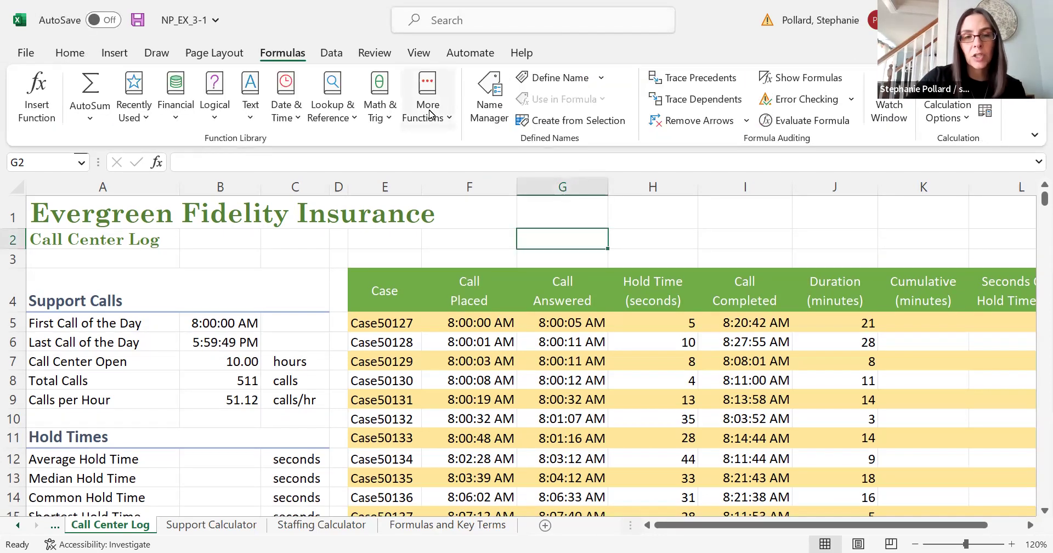
pyautogui.click(431, 114)
pyautogui.moveTo(436, 149)
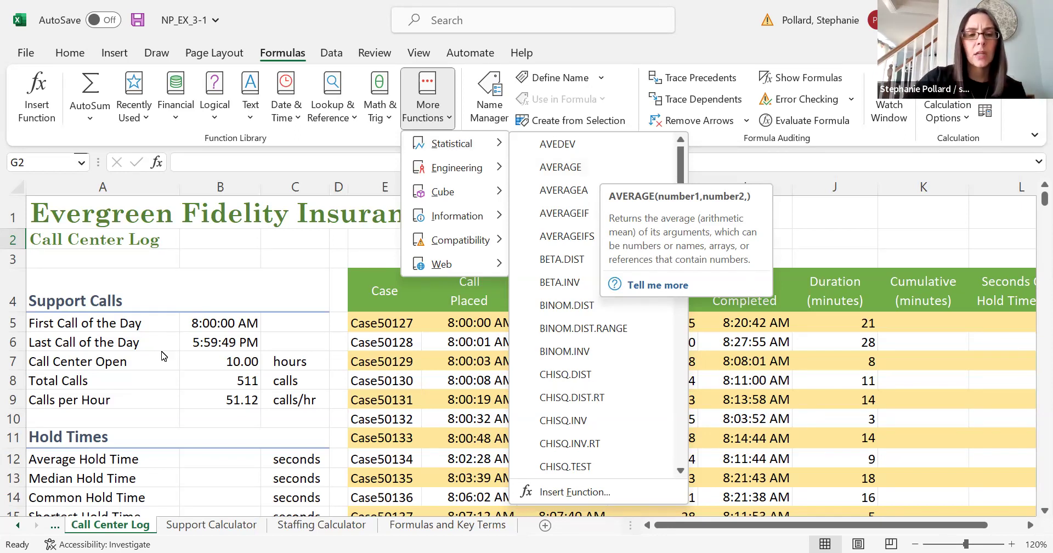
pyautogui.click(427, 528)
pyautogui.click(426, 526)
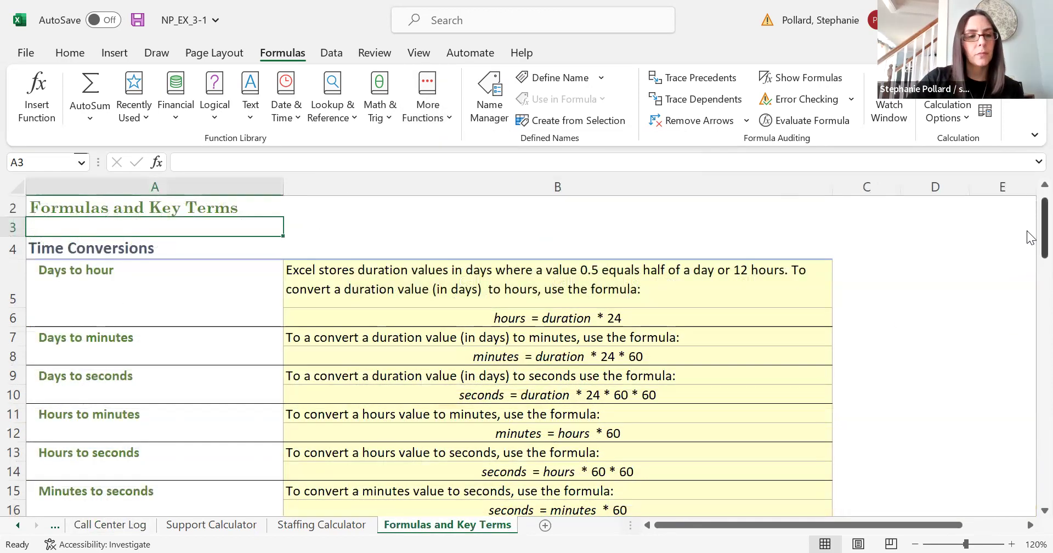
pyautogui.scroll(-5, 1028, 242)
pyautogui.scroll(-1, 1030, 280)
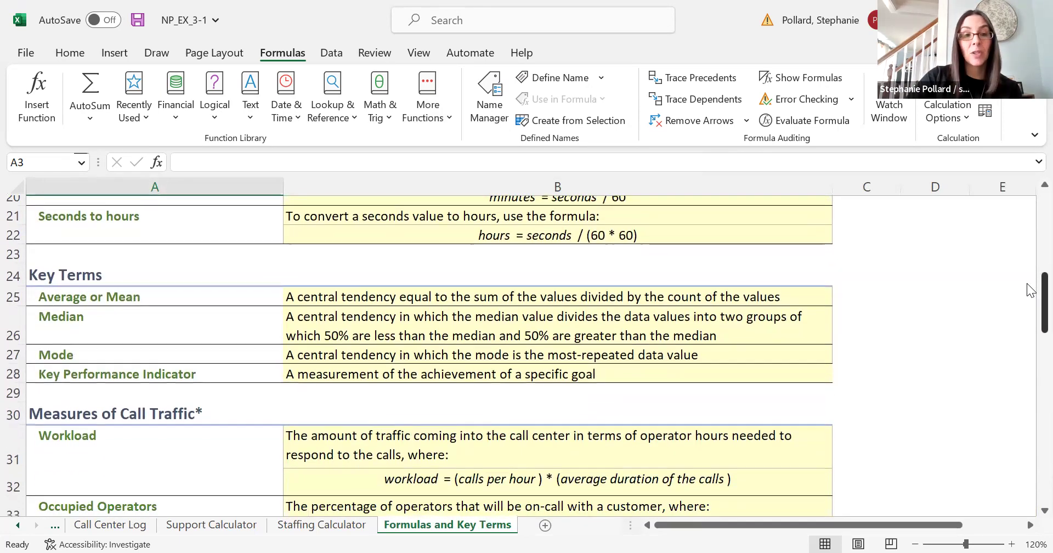
pyautogui.scroll(-1, 1030, 288)
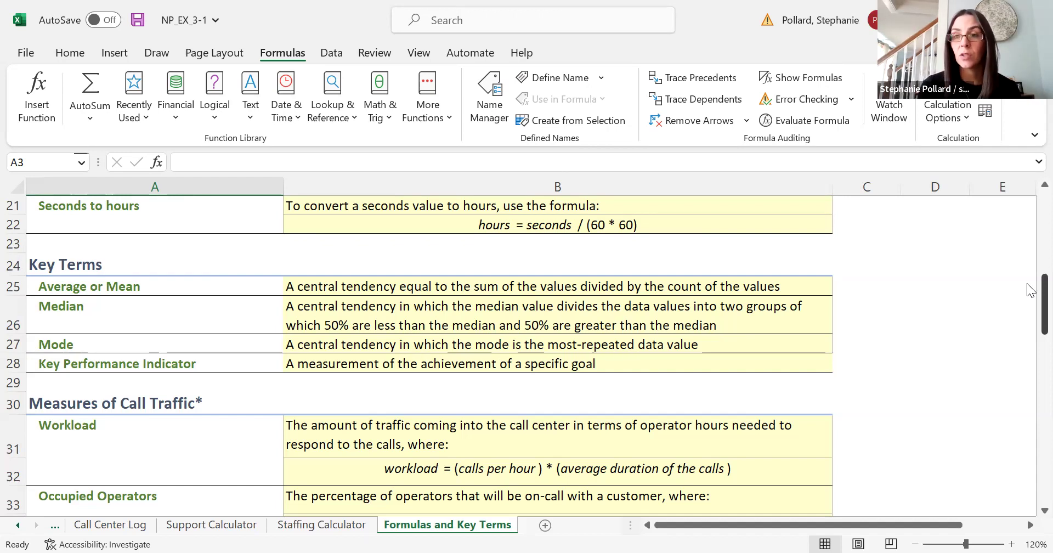
# On the Call Center Log sheet, calculate the average hold time in B12 with the AVERAGE function over H5:H515
pyautogui.click(111, 525)
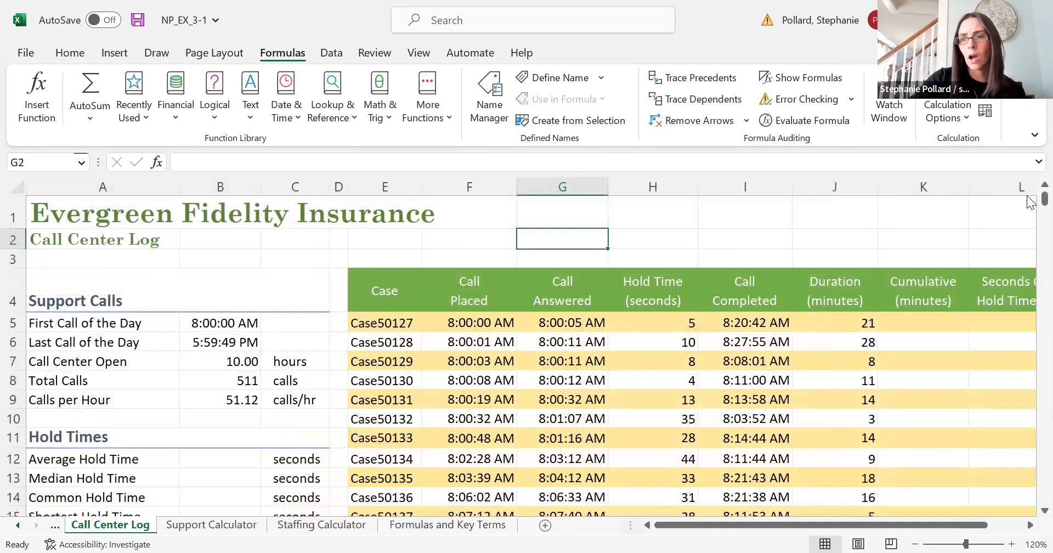
pyautogui.scroll(-2, 1029, 205)
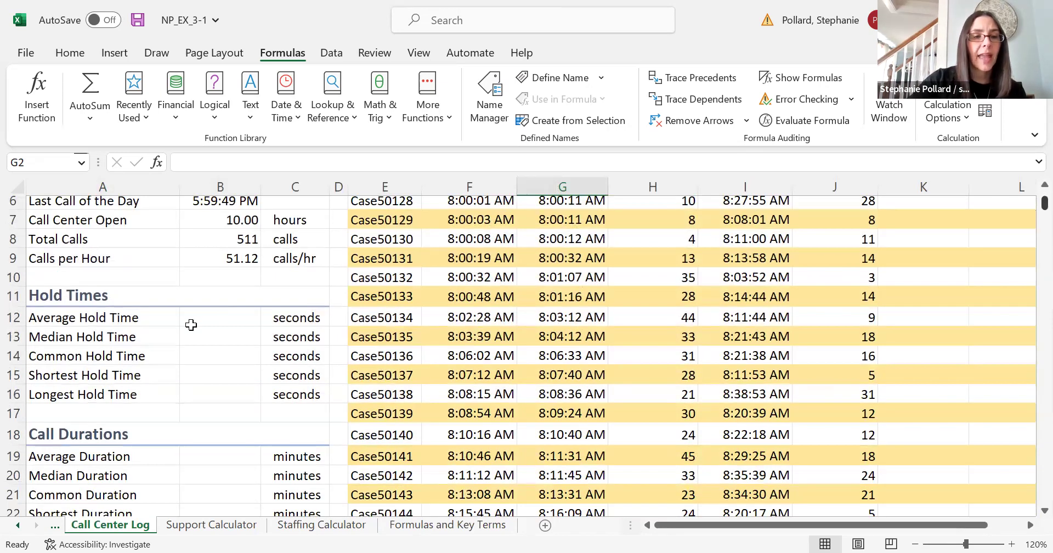
pyautogui.click(207, 322)
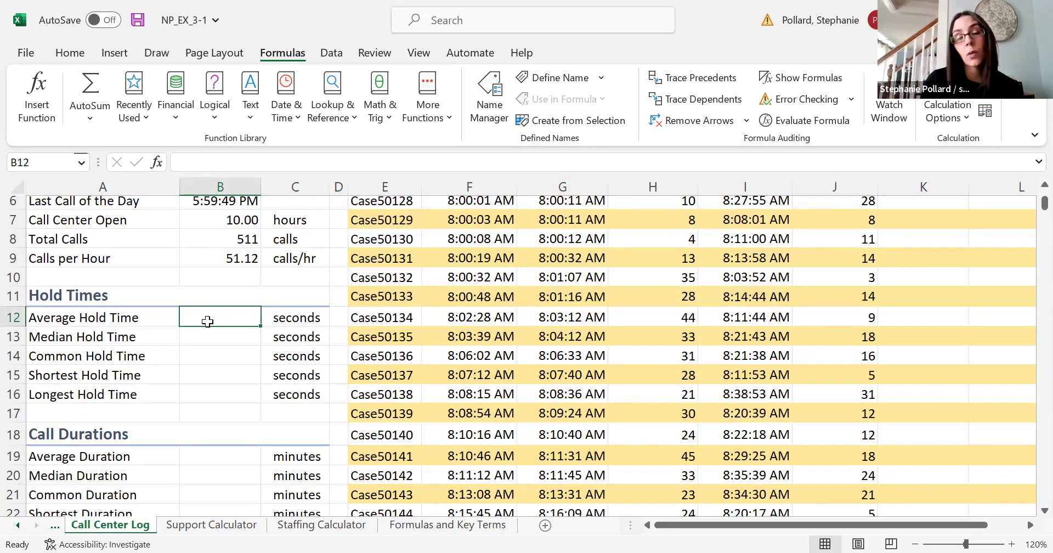
pyautogui.write('=')
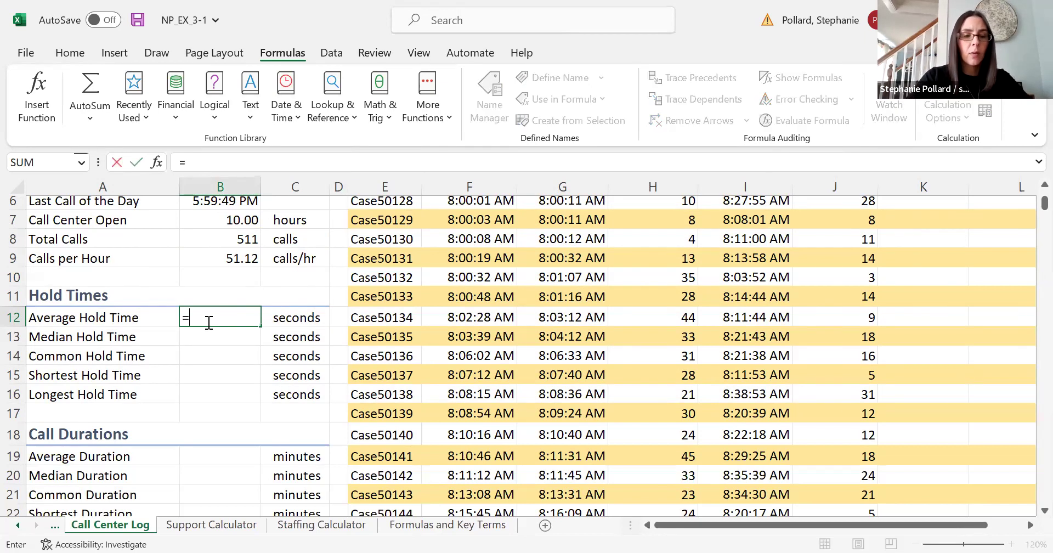
pyautogui.write('aver')
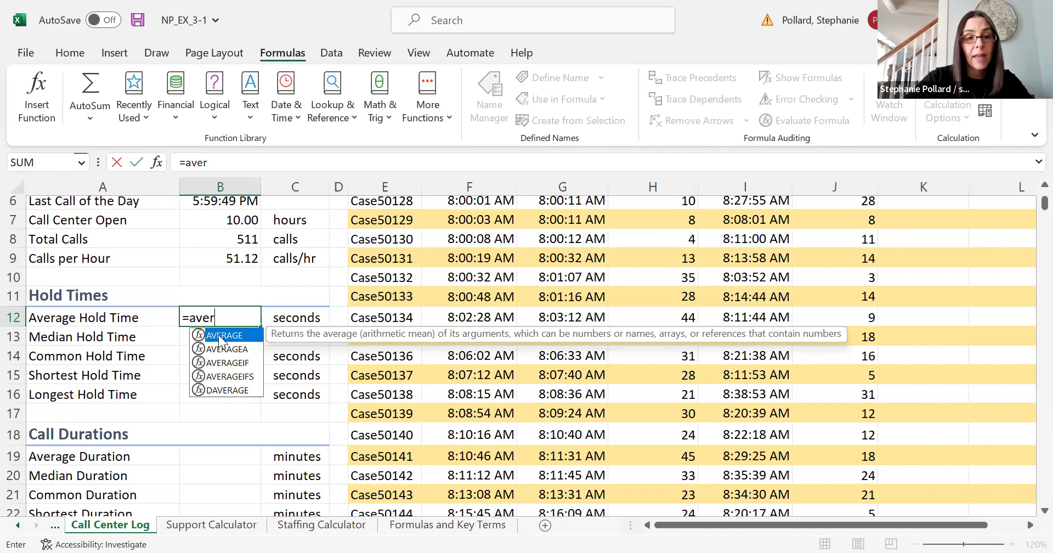
pyautogui.doubleClick(220, 340)
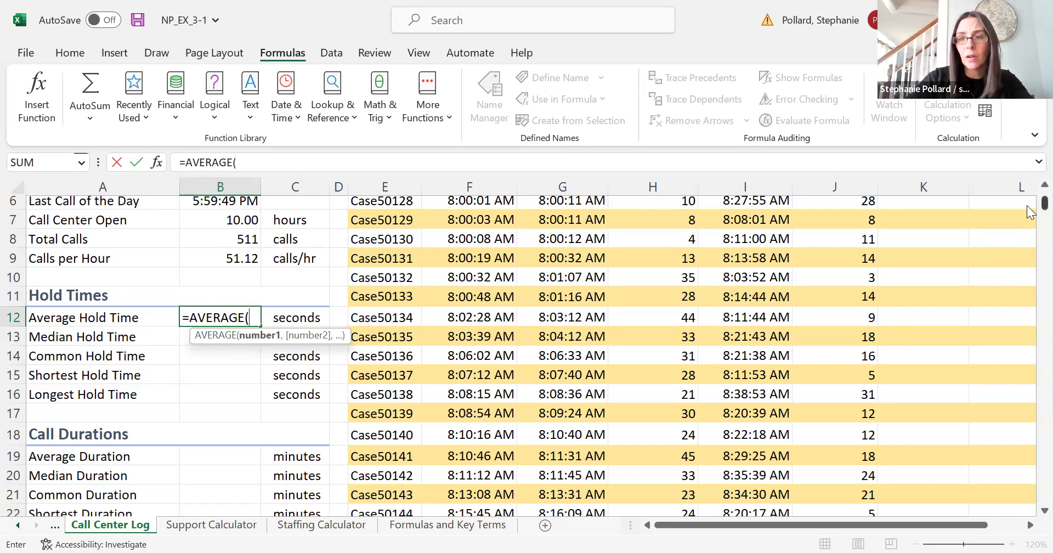
pyautogui.scroll(2, 1030, 208)
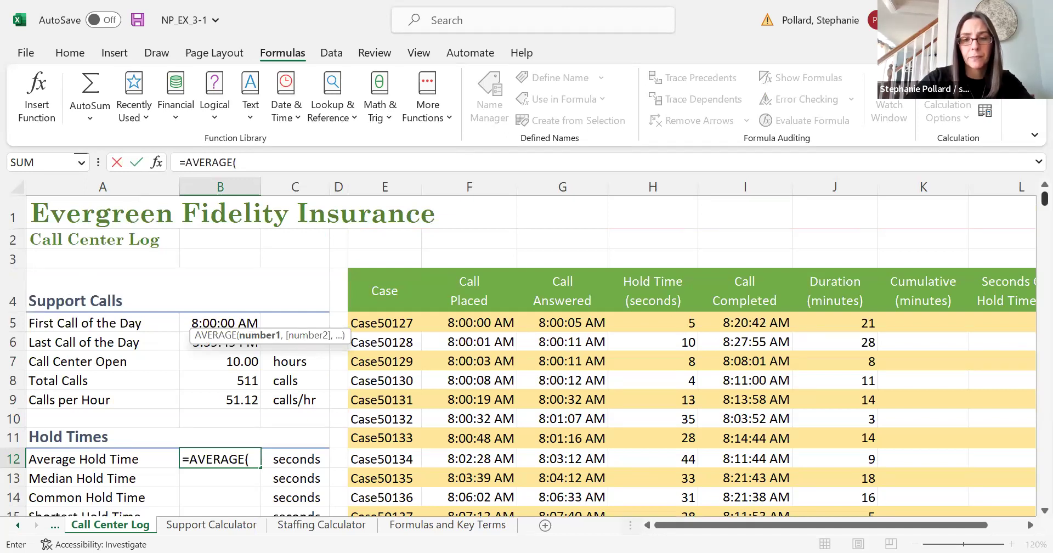
pyautogui.moveTo(653, 323); pyautogui.dragTo(680, 483)
pyautogui.moveTo(686, 527); pyautogui.dragTo(686, 505)
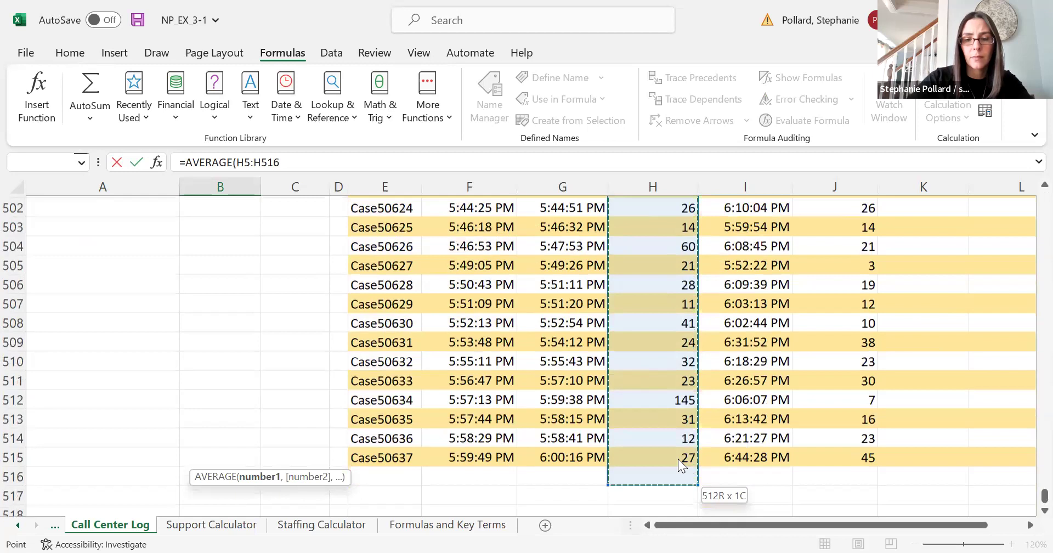
pyautogui.moveTo(678, 459); pyautogui.dragTo(678, 455)
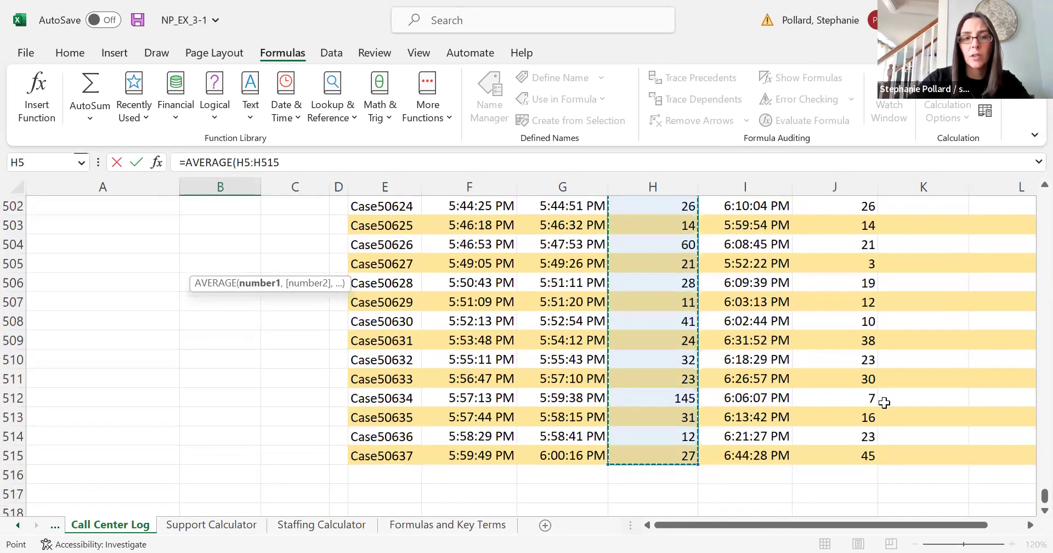
pyautogui.press('Escape')
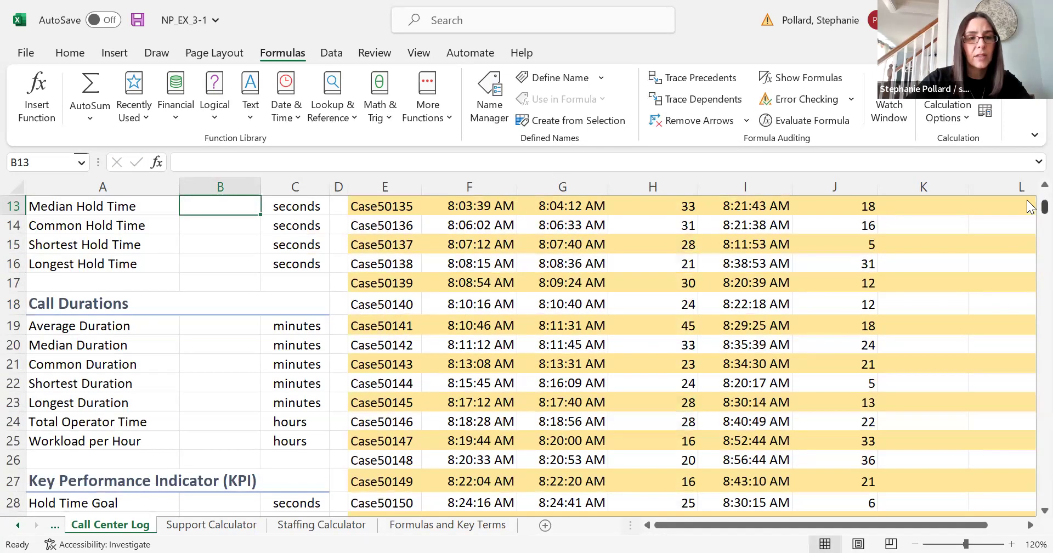
# Calculate the median hold time in B13 with the MEDIAN function over the whole column H:H
pyautogui.scroll(3, 1029, 208)
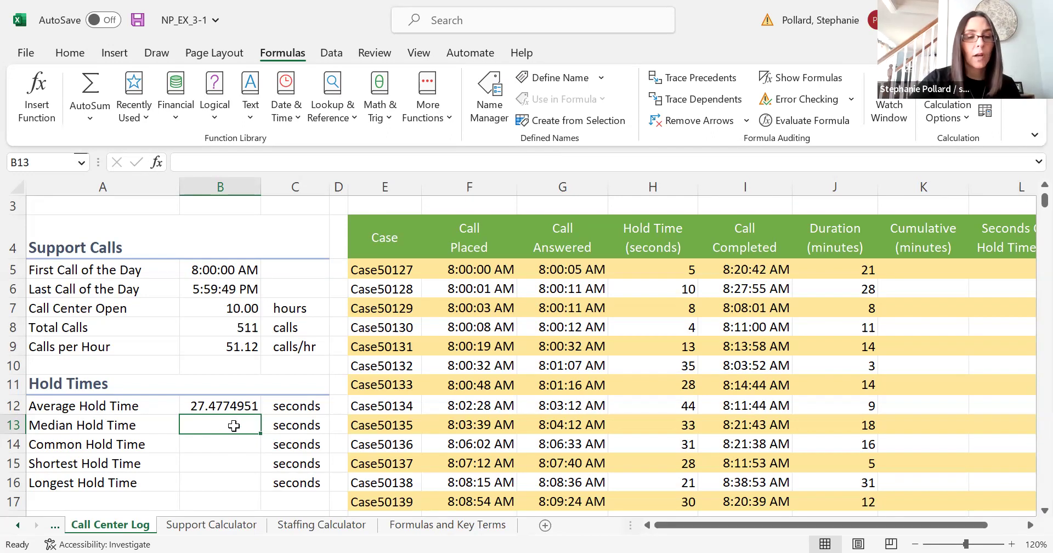
pyautogui.write('=')
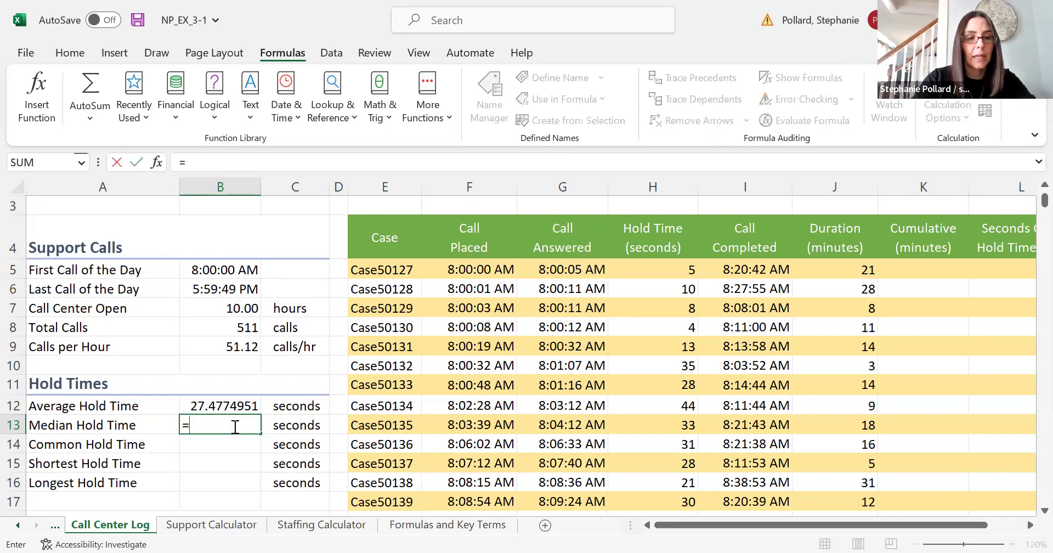
pyautogui.write('median')
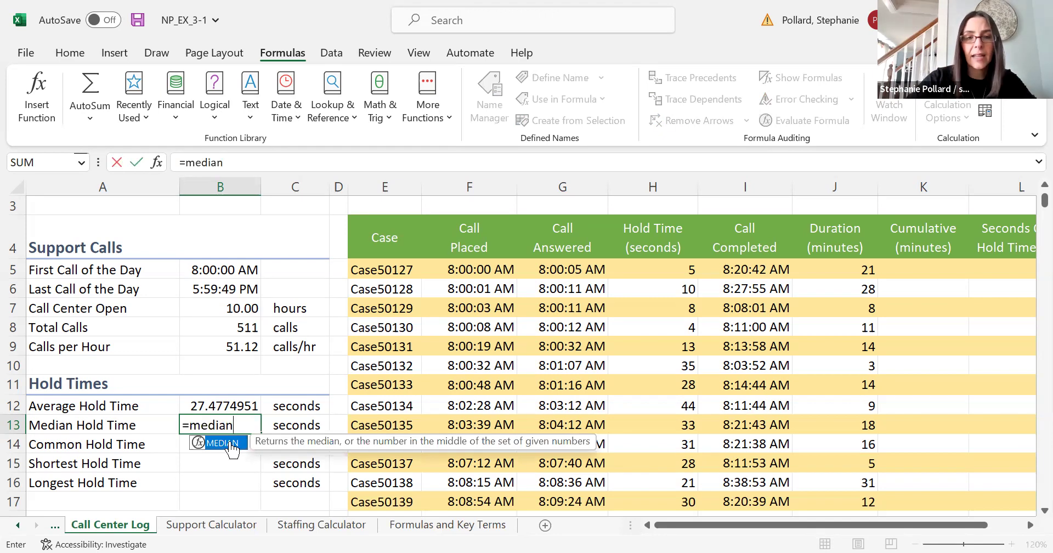
pyautogui.doubleClick(229, 442)
pyautogui.click(248, 406)
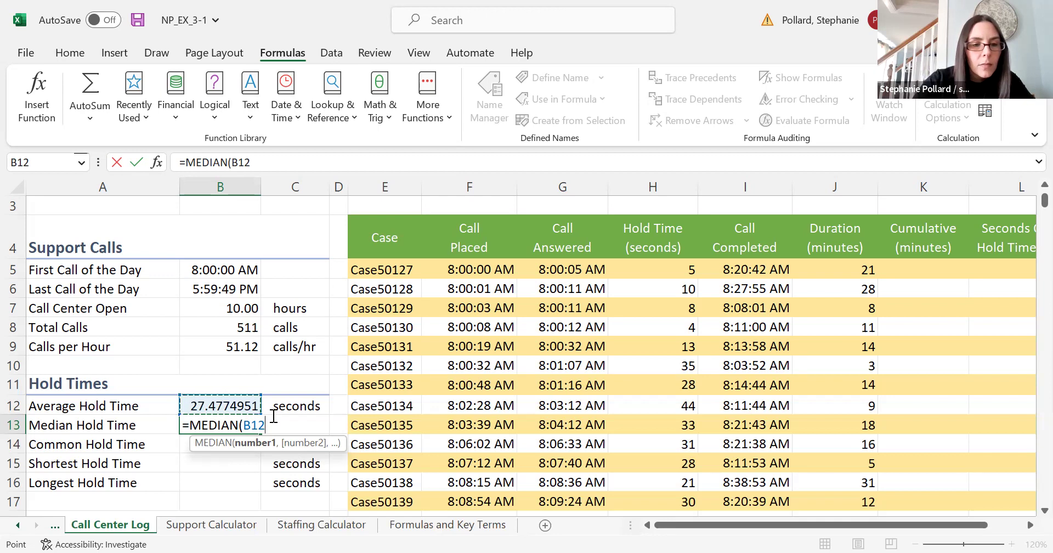
pyautogui.press('BackSpace')
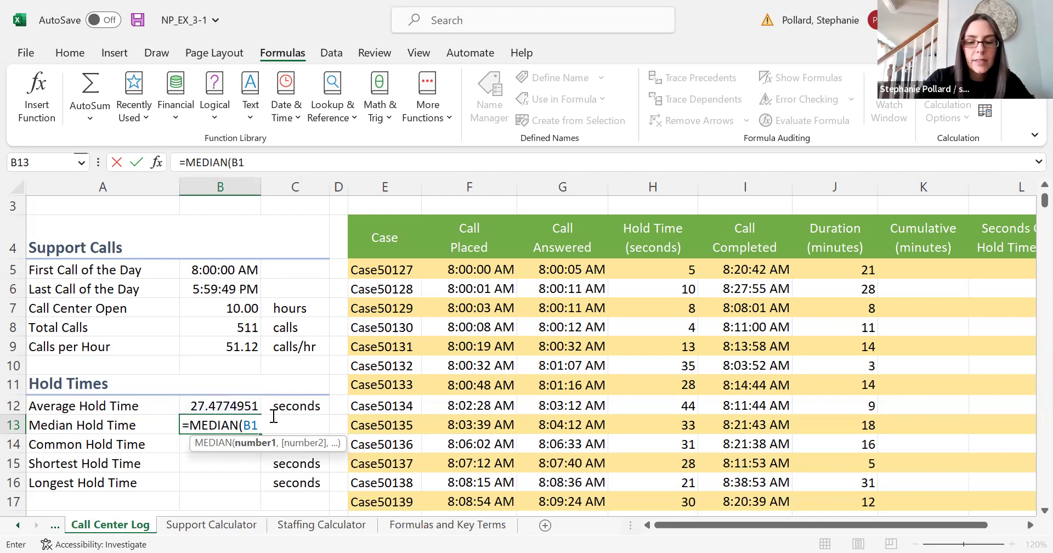
pyautogui.press('BackSpace')
pyautogui.press('BackSpace')
pyautogui.write('H:H')
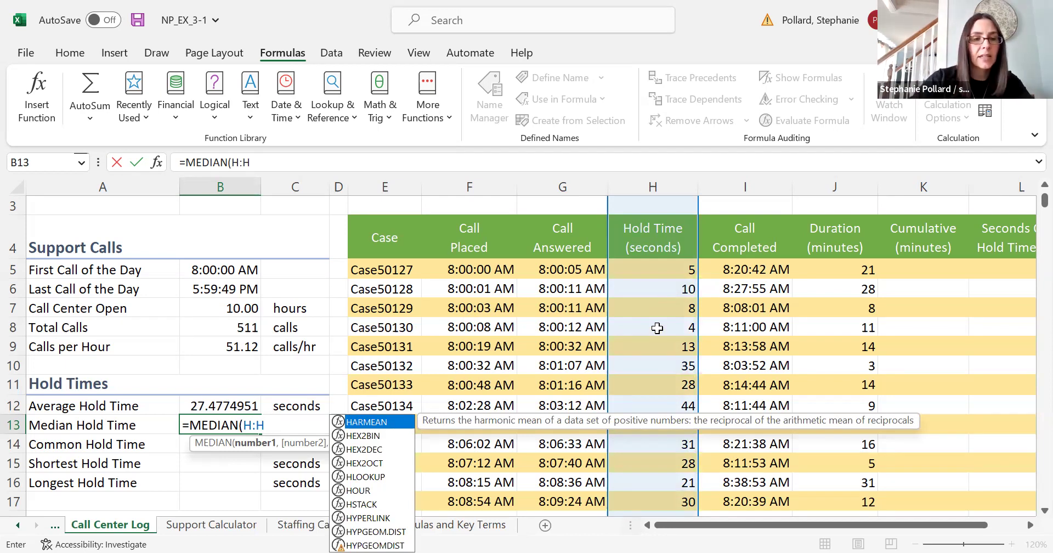
pyautogui.press('Return')
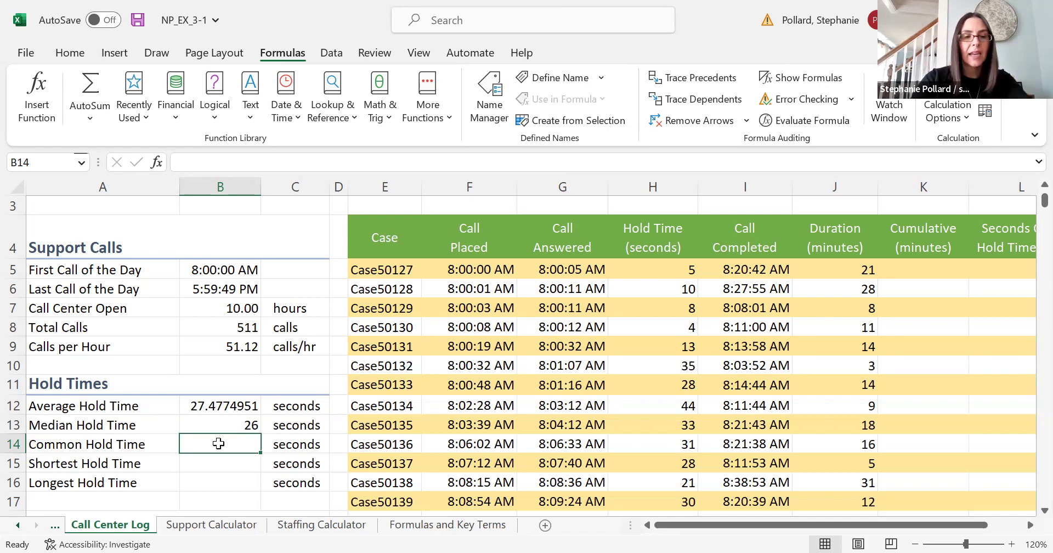
# Calculate the most common hold time in B14 with the formula =MODE.SNGL(H:H)
pyautogui.write('=')
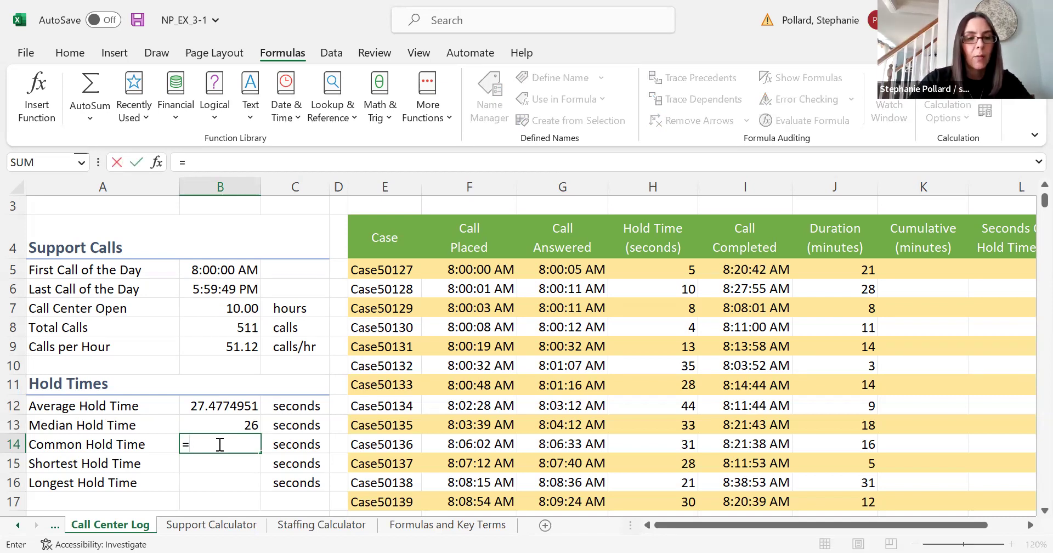
pyautogui.write('mod')
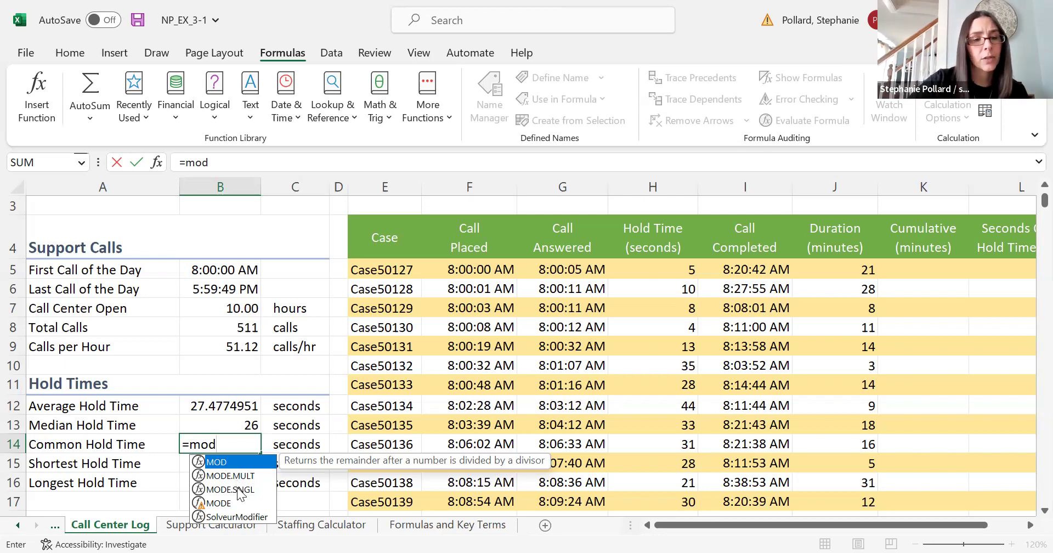
pyautogui.doubleClick(237, 489)
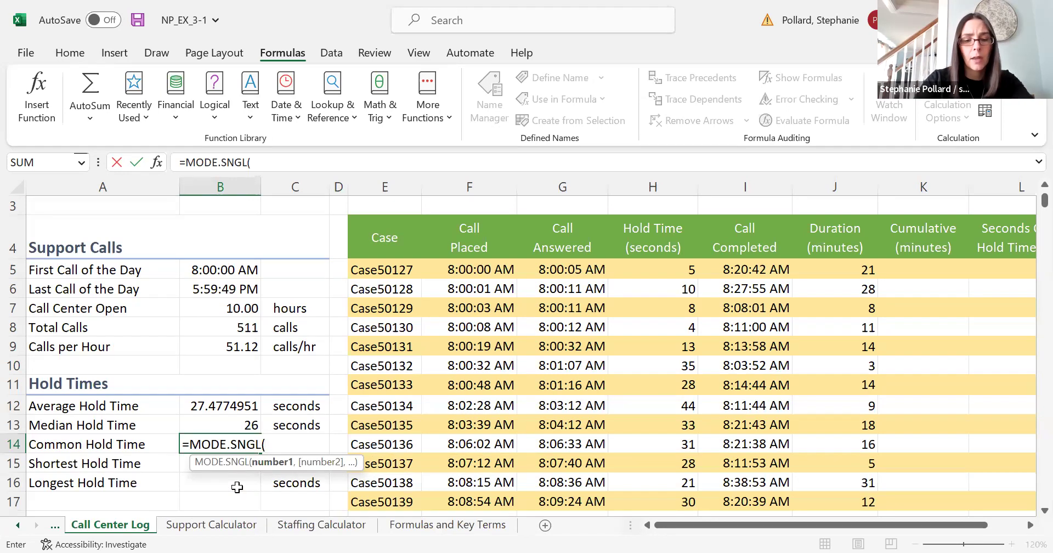
pyautogui.write('H:H)')
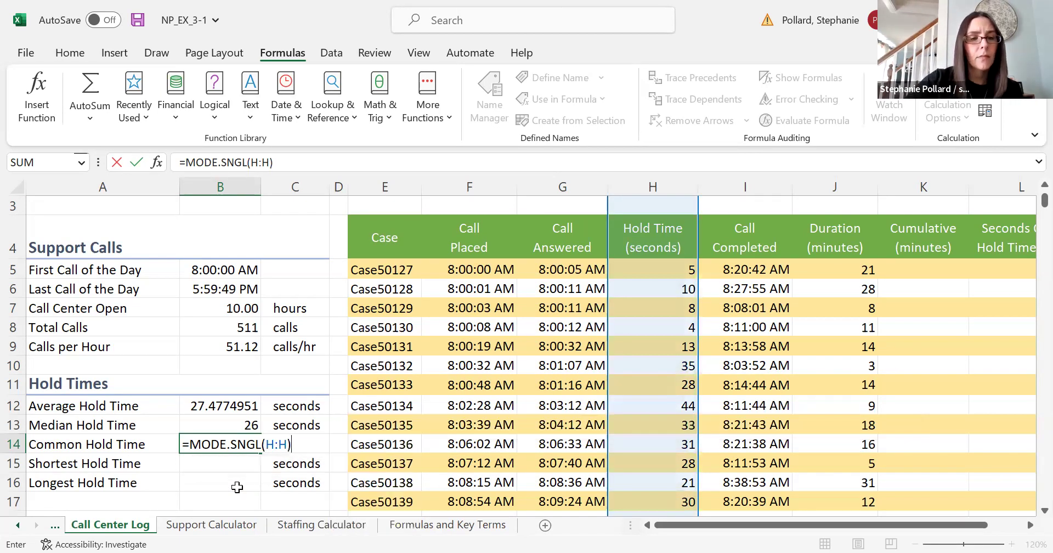
pyautogui.press('Return')
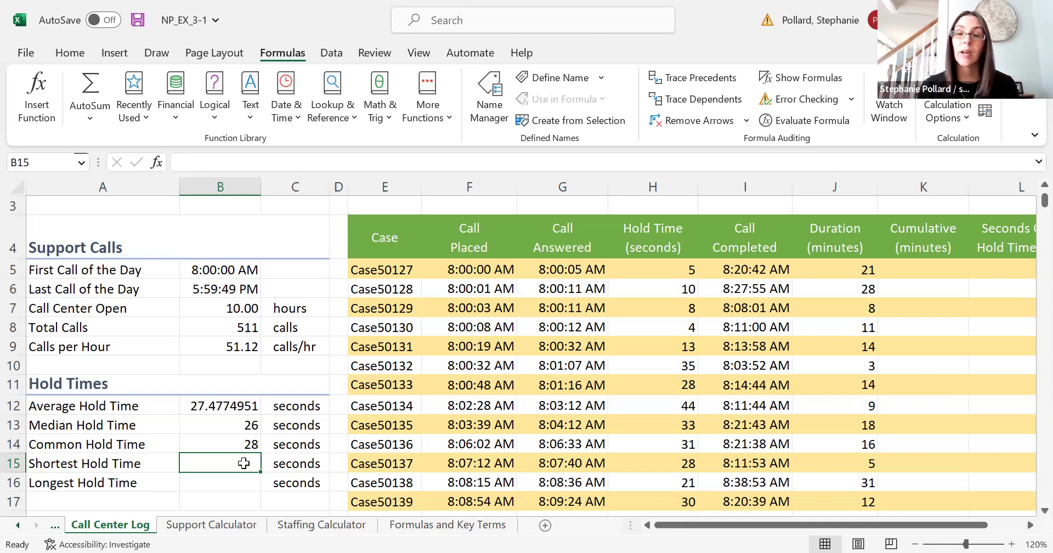
# Calculate the shortest hold time in B15 with the formula =MIN(H:H)
pyautogui.write('=')
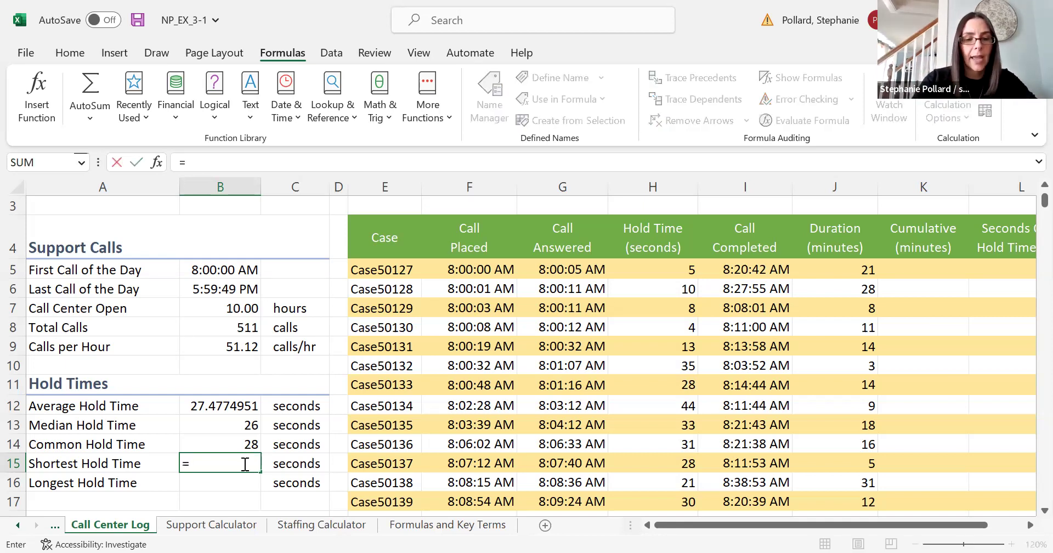
pyautogui.write('MIN')
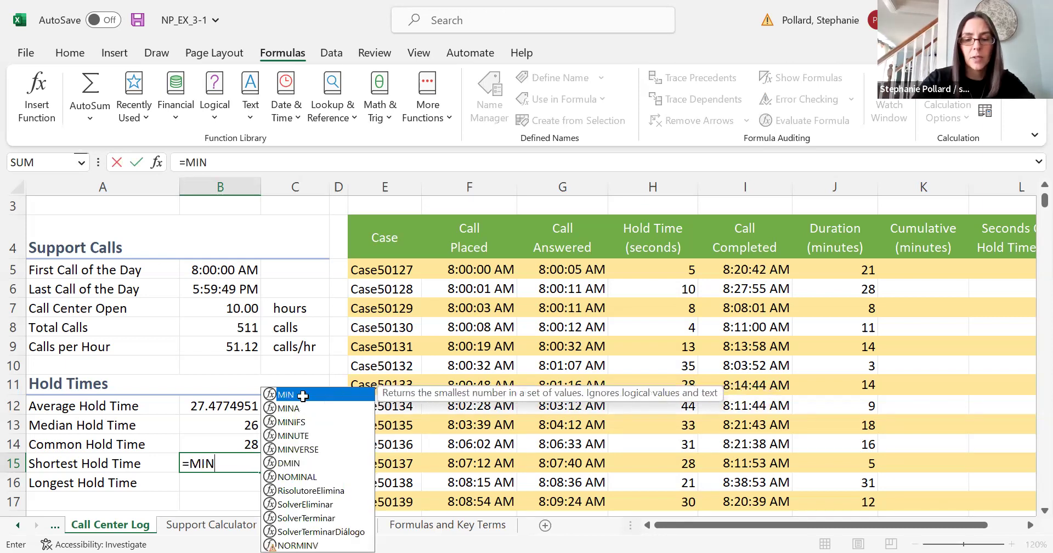
pyautogui.doubleClick(303, 396)
pyautogui.write('H"')
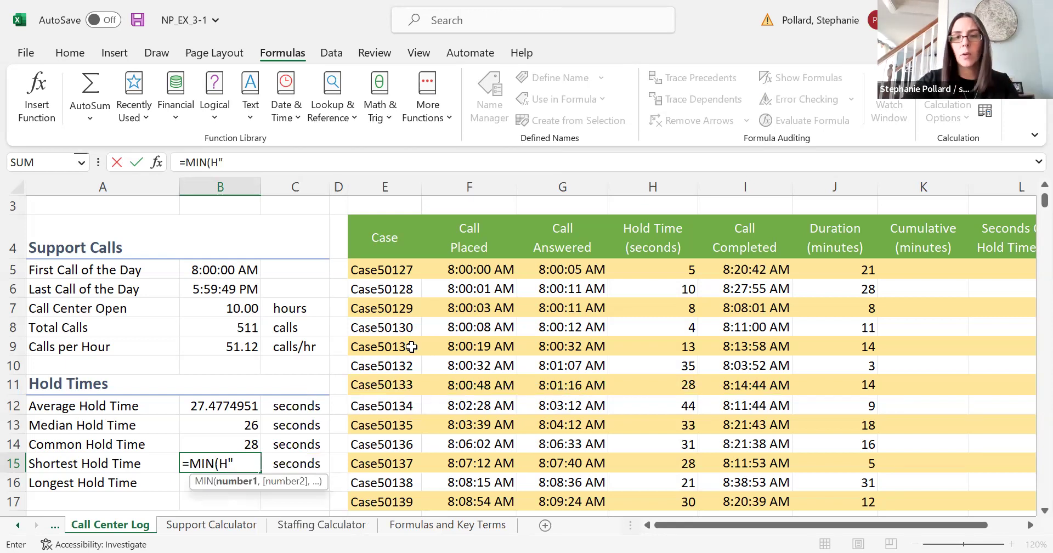
pyautogui.press('BackSpace')
pyautogui.write(':H)')
pyautogui.press('Return')
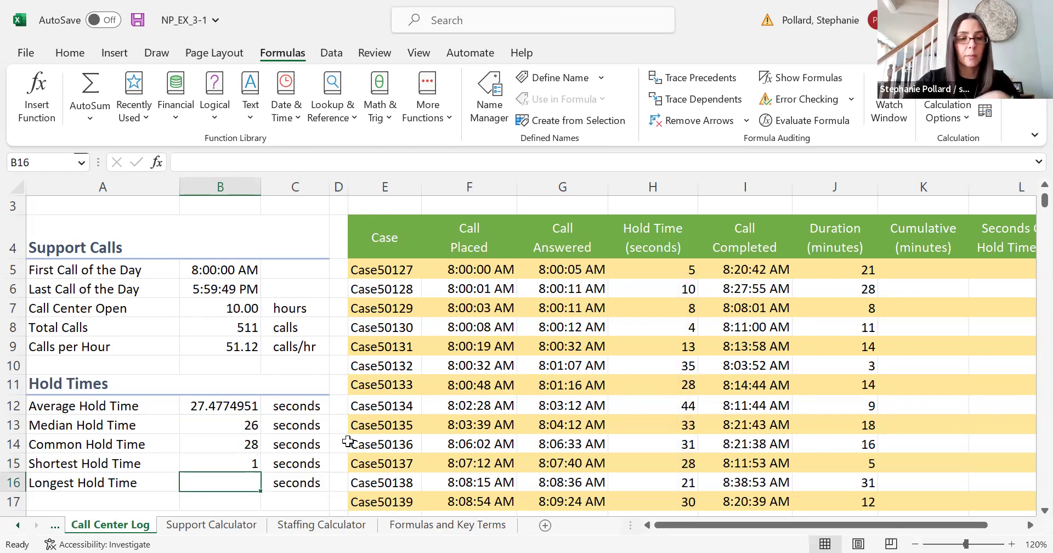
# Calculate the longest hold time in B16 with the MAX function over the hold time values
pyautogui.write('=')
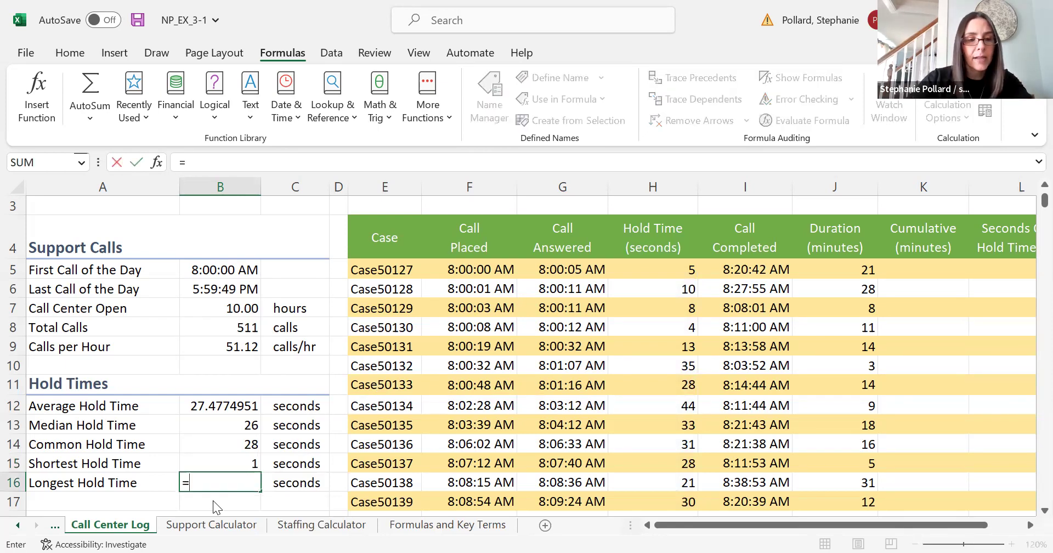
pyautogui.write('MAX')
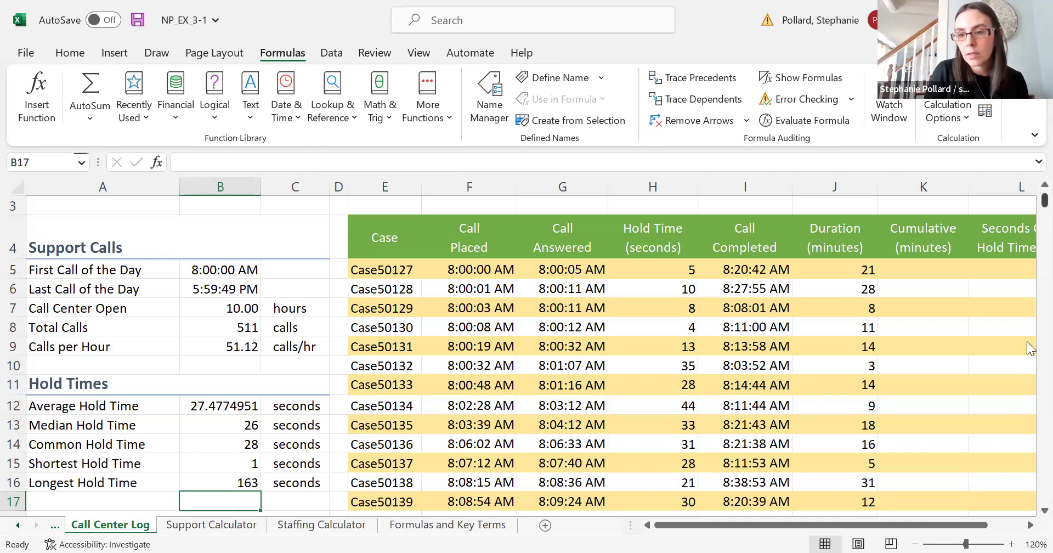
pyautogui.scroll(-3, 1028, 504)
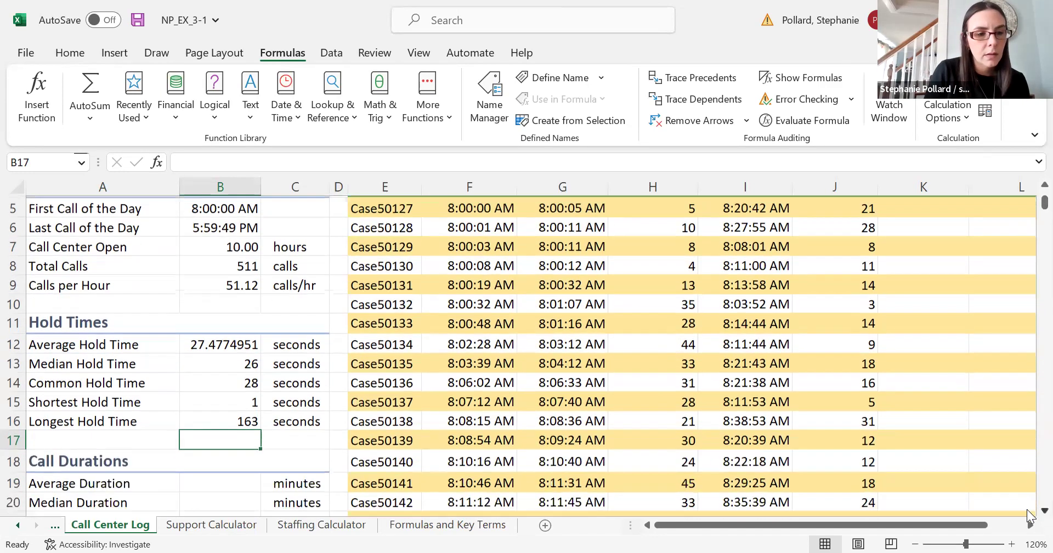
pyautogui.scroll(-4, 1029, 516)
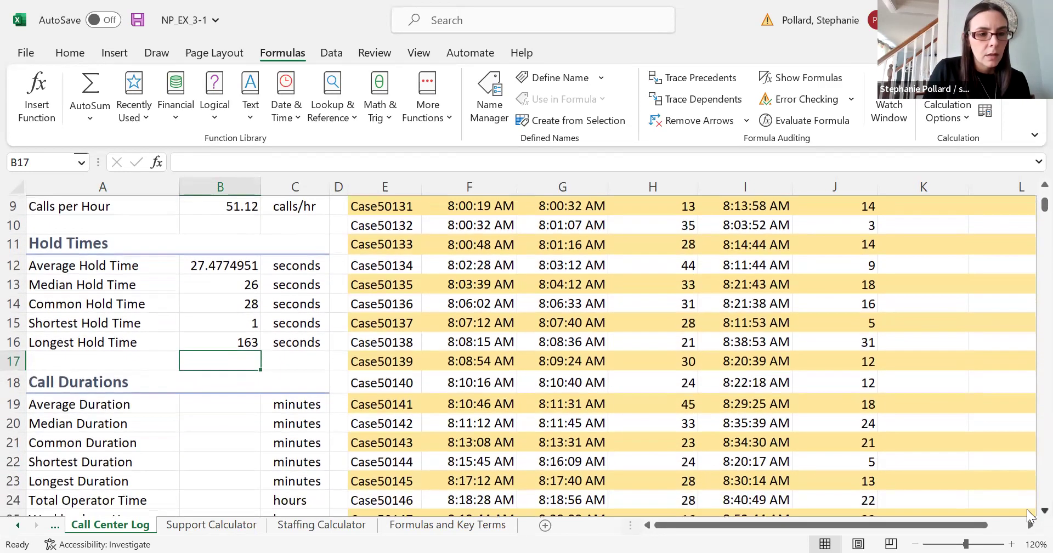
# Replace the average hold time formula in B12 with =ROUND(AVERAGE(H:H),0)
pyautogui.scroll(-1, 1031, 516)
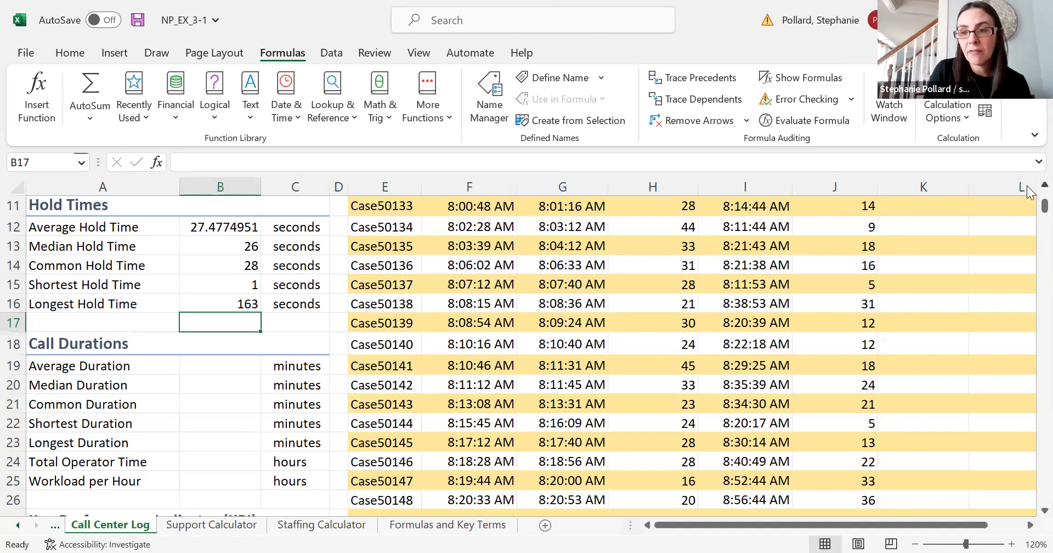
pyautogui.scroll(1, 1030, 192)
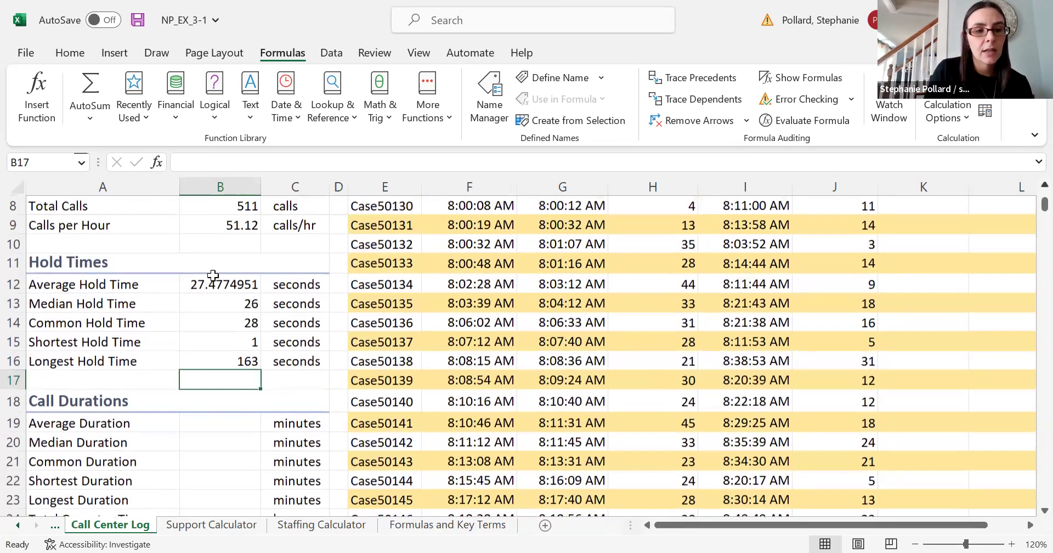
pyautogui.click(212, 288)
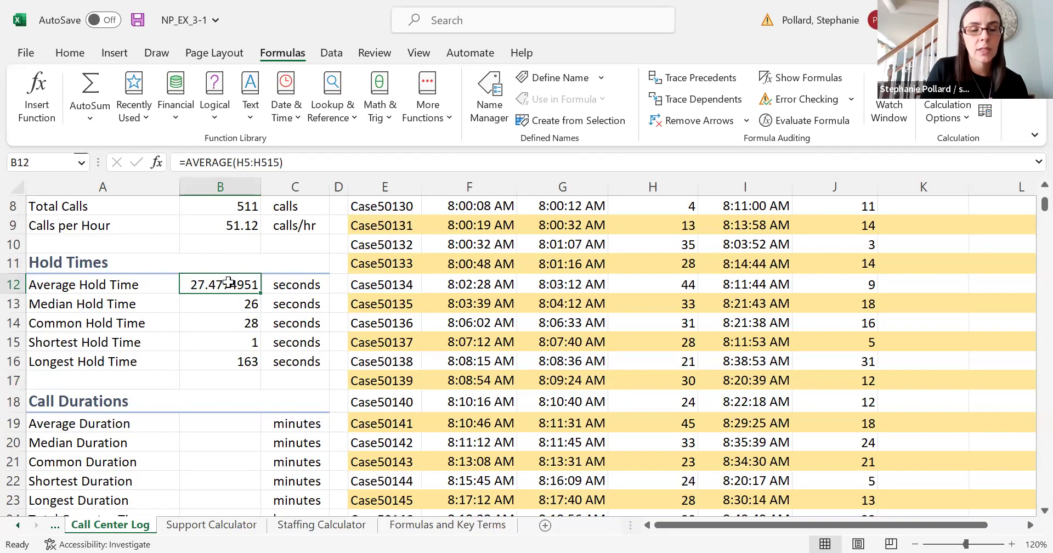
pyautogui.click(325, 161)
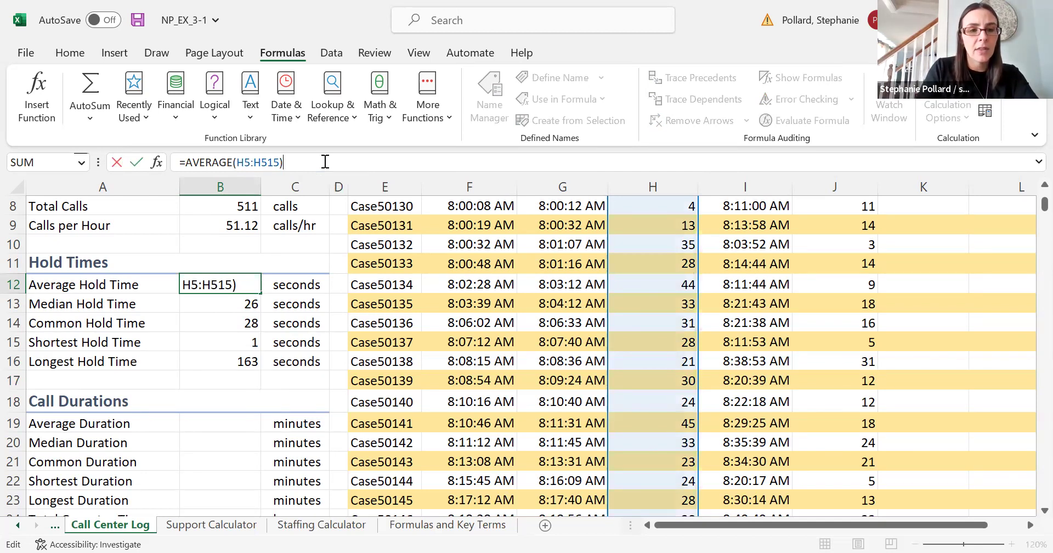
pyautogui.press('BackSpace')
pyautogui.press('BackSpace')
pyautogui.press('BackSpace')
pyautogui.press('BackSpace')
pyautogui.press('BackSpace')
pyautogui.press('BackSpace')
pyautogui.press('BackSpace')
pyautogui.press('BackSpace')
pyautogui.press('BackSpace')
pyautogui.press('BackSpace')
pyautogui.press('BackSpace')
pyautogui.press('BackSpace')
pyautogui.press('BackSpace')
pyautogui.press('BackSpace')
pyautogui.press('BackSpace')
pyautogui.press('BackSpace')
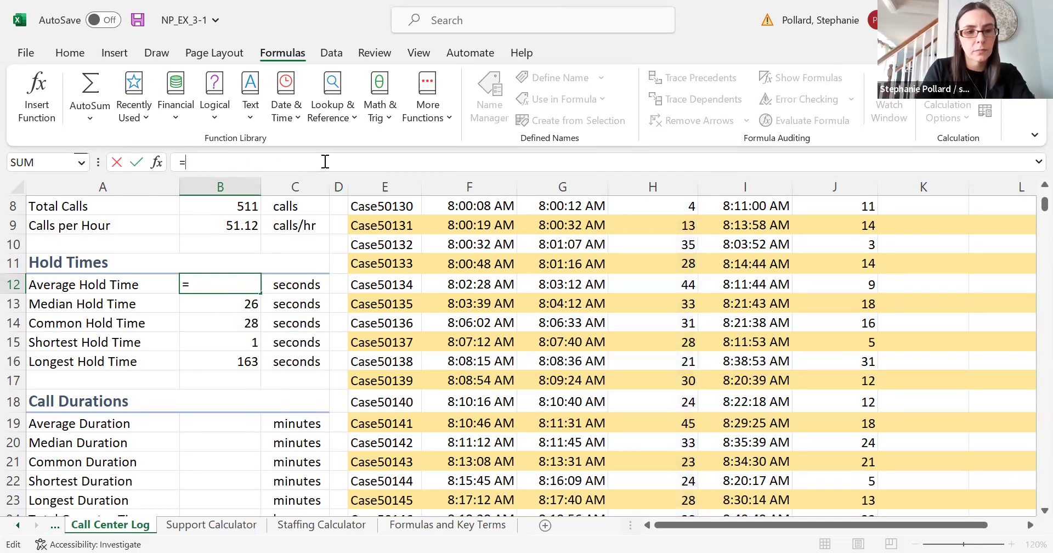
pyautogui.write('round')
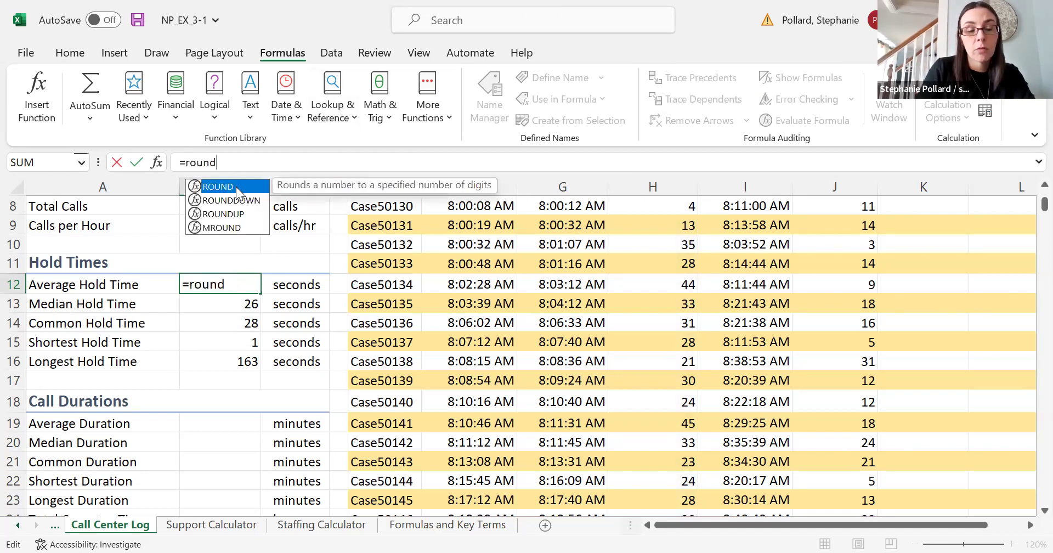
pyautogui.doubleClick(236, 188)
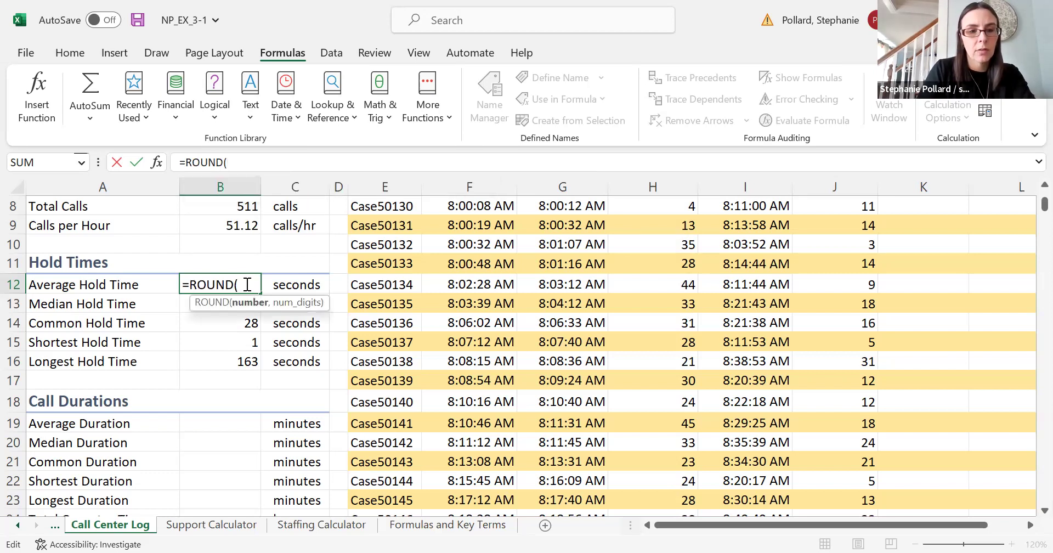
pyautogui.write('average(')
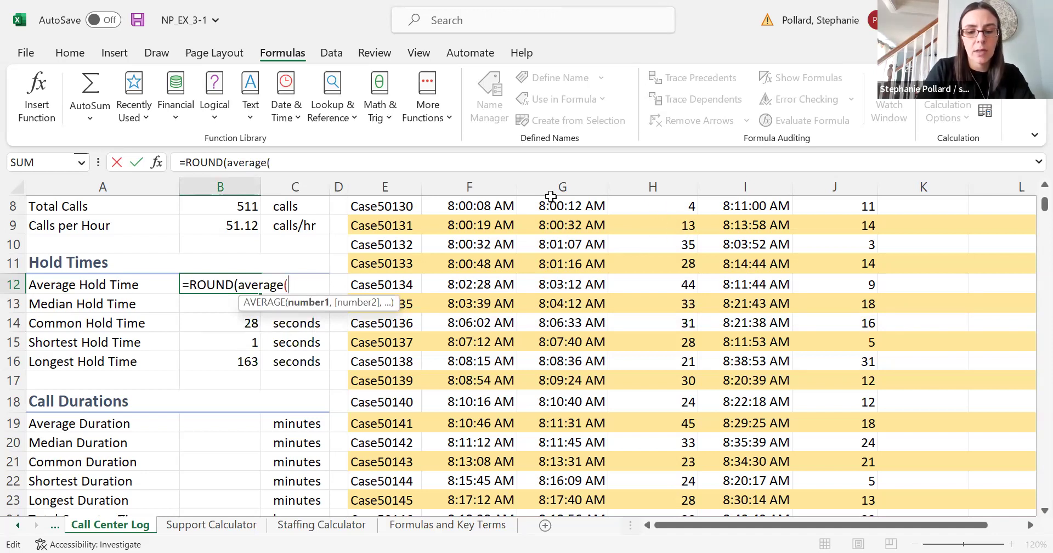
pyautogui.write('H:H')
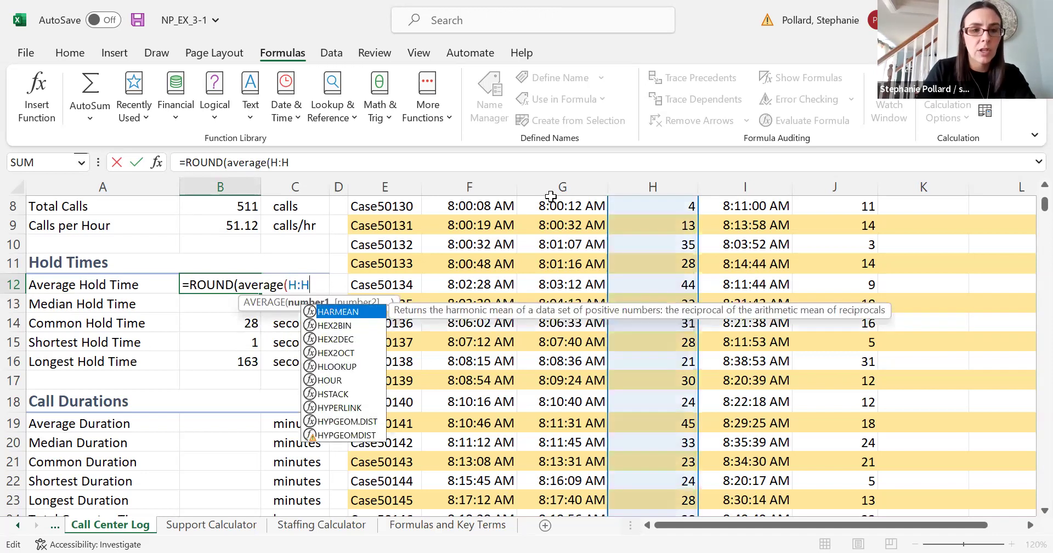
pyautogui.write('),0')
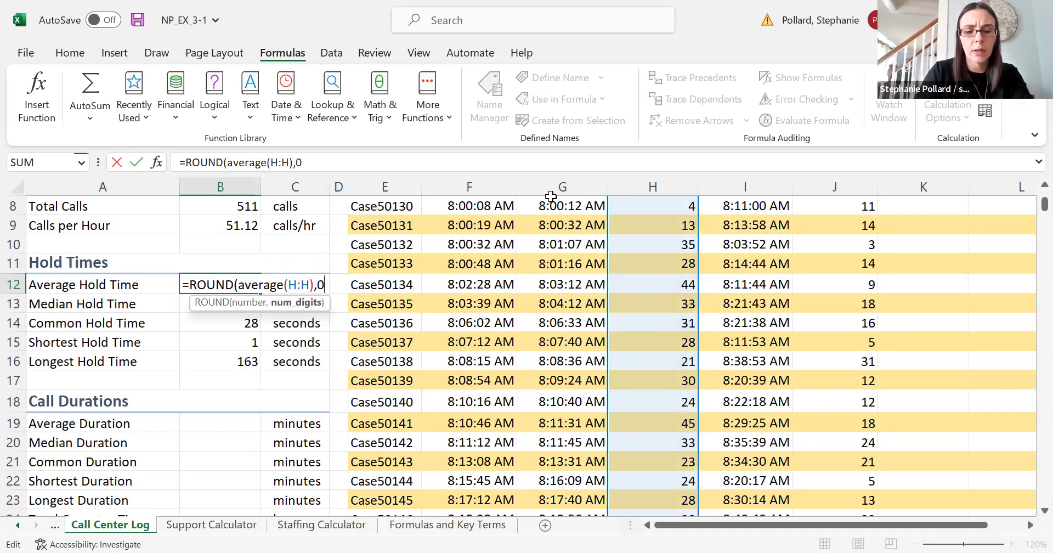
pyautogui.write(')')
pyautogui.press('Return')
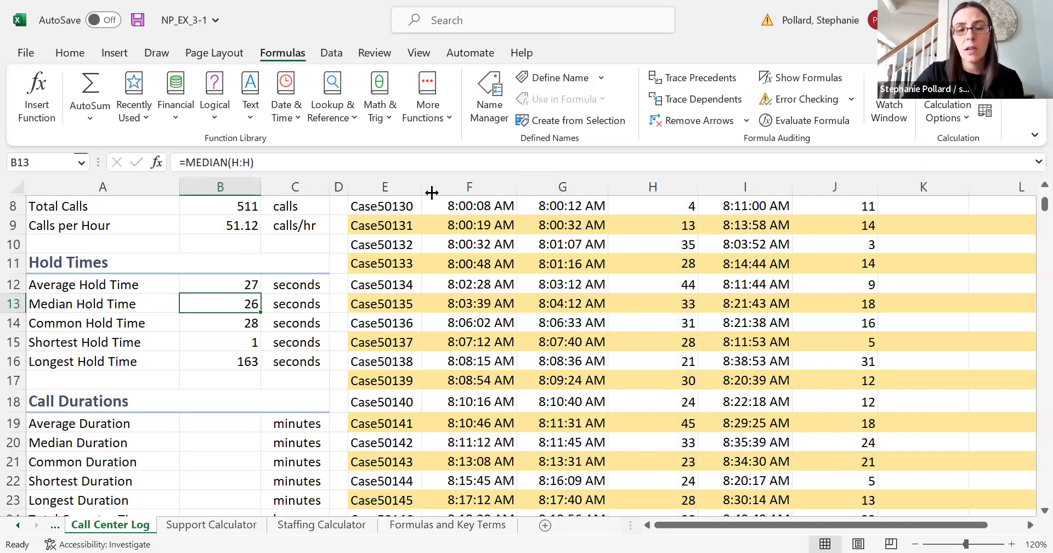
pyautogui.click(230, 284)
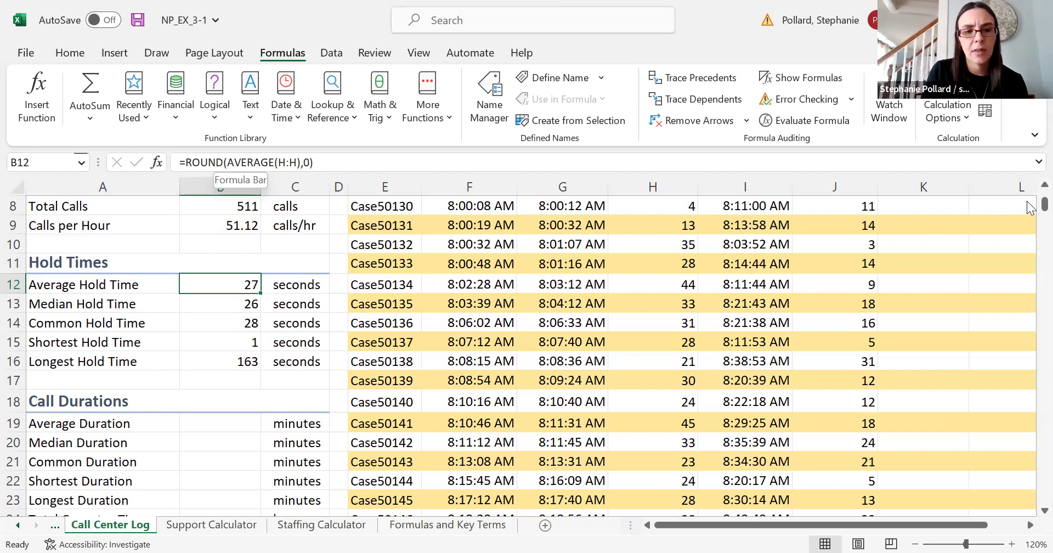
pyautogui.scroll(-1, 1029, 209)
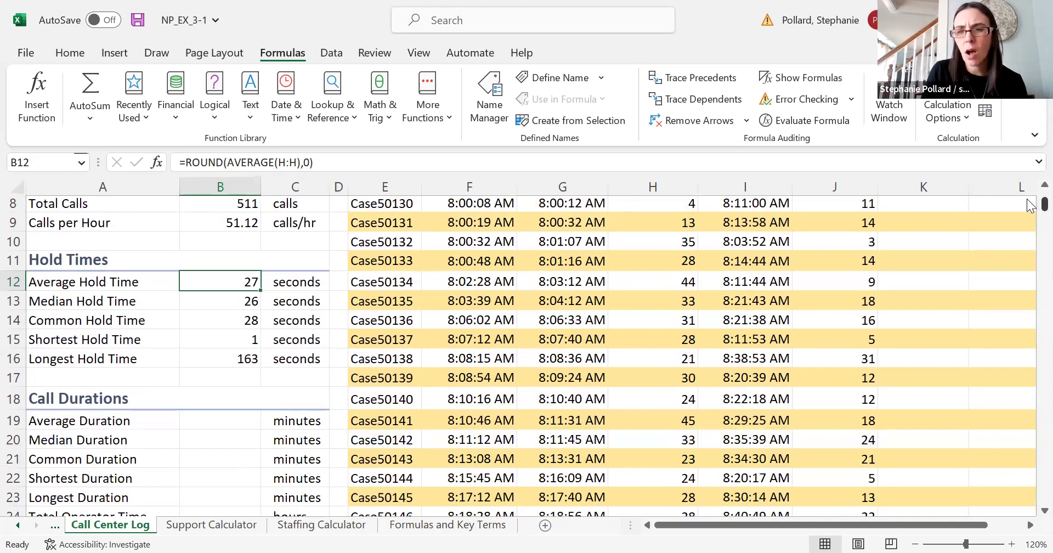
pyautogui.scroll(3, 645, 275)
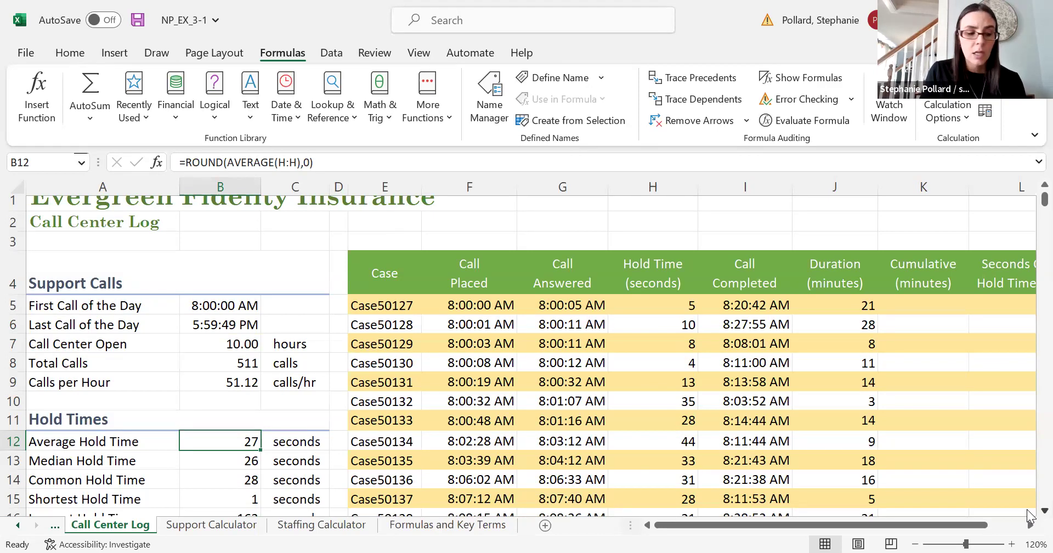
pyautogui.scroll(-1, 1029, 515)
pyautogui.scroll(-1, 1029, 516)
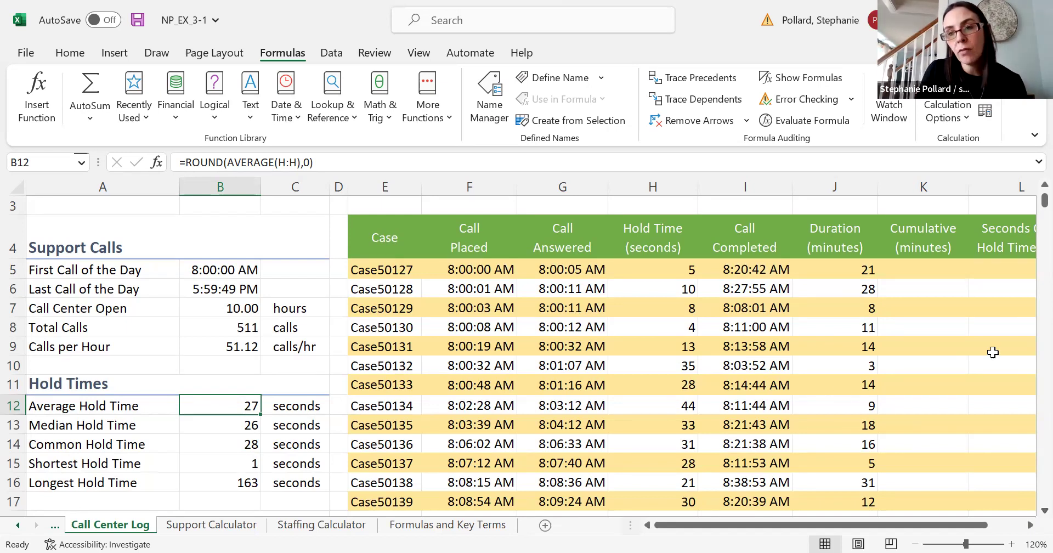
pyautogui.click(761, 201)
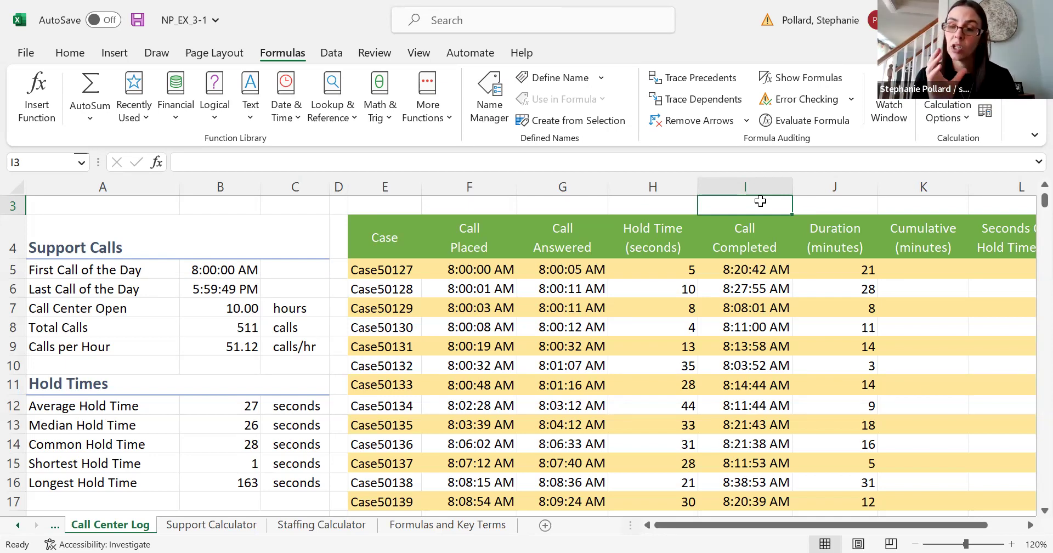
# Add a new worksheet and list the days Mon, Tue, Wed, Thurs, Fri, Sat and Sun in C2:C8
pyautogui.click(545, 525)
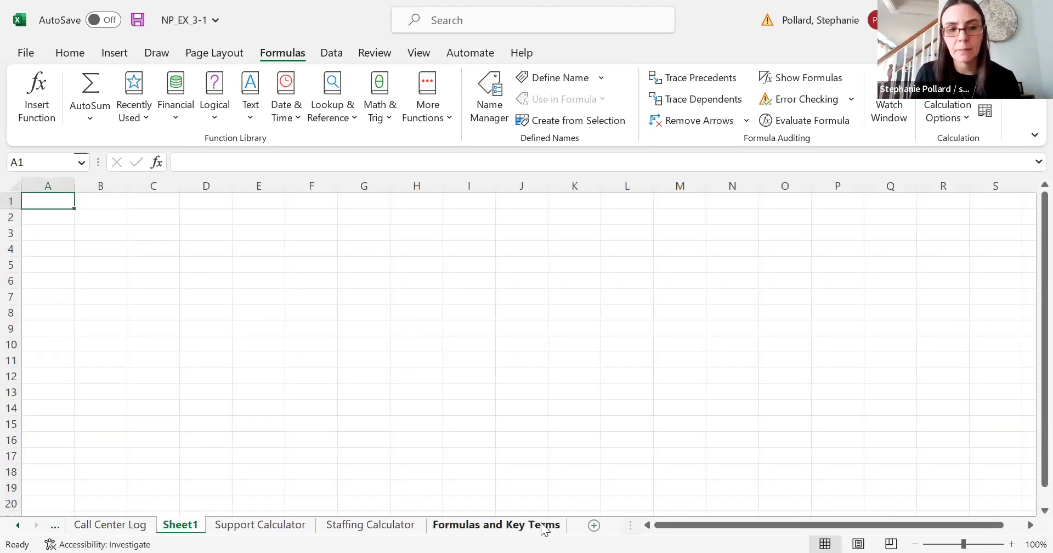
pyautogui.click(157, 217)
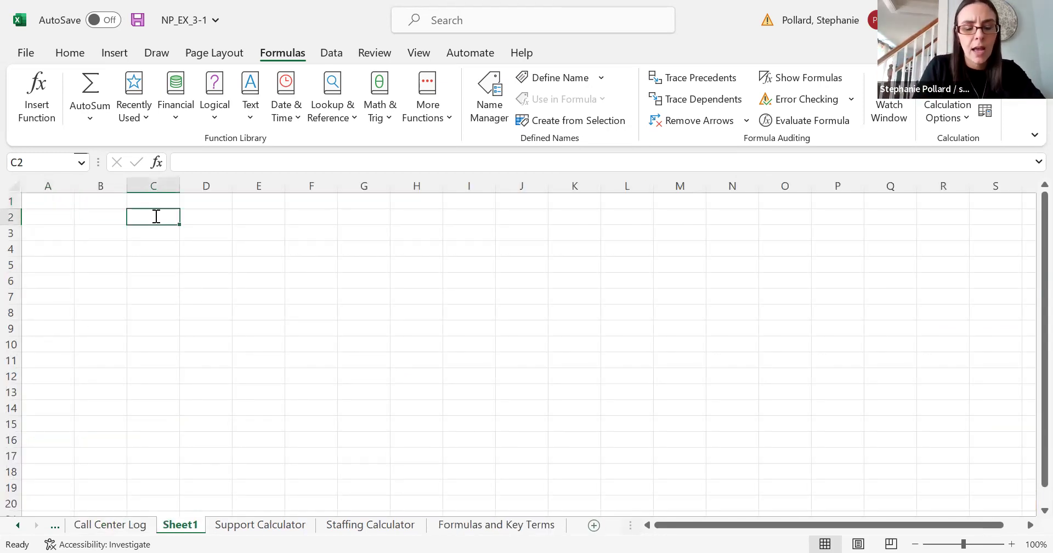
pyautogui.write('Mon')
pyautogui.press('Return')
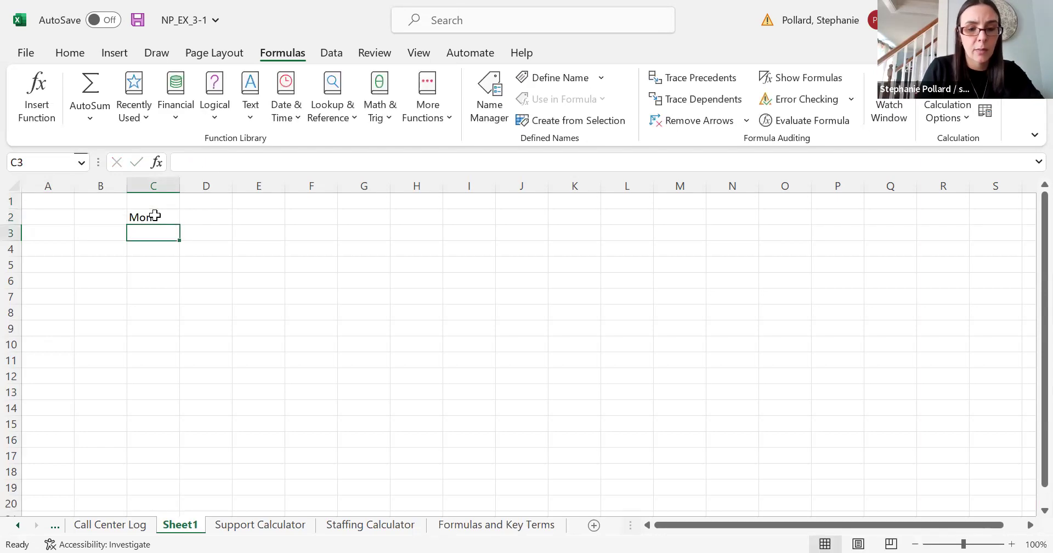
pyautogui.write('Tue')
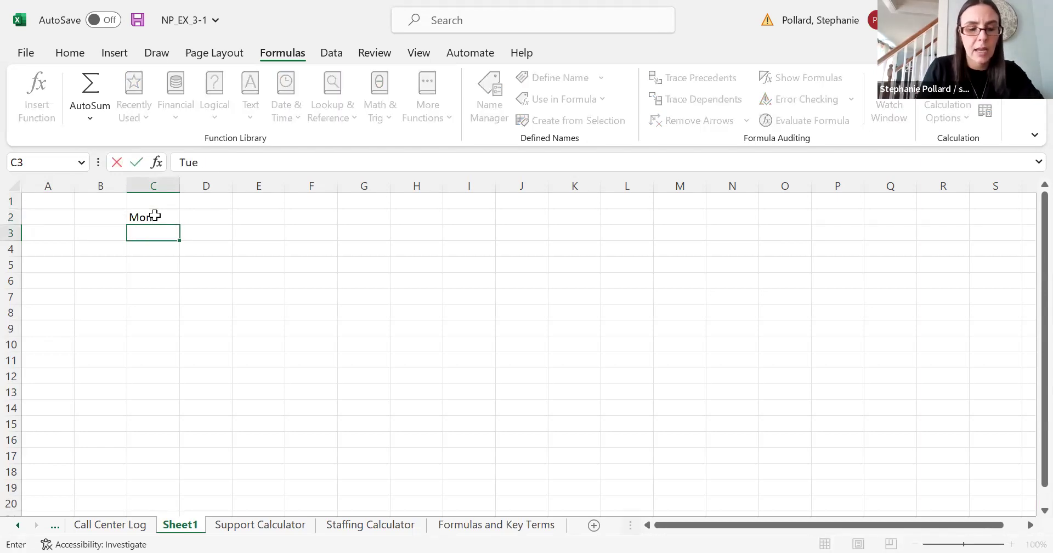
pyautogui.press('Return')
pyautogui.write('Wed')
pyautogui.press('Return')
pyautogui.write('Thu')
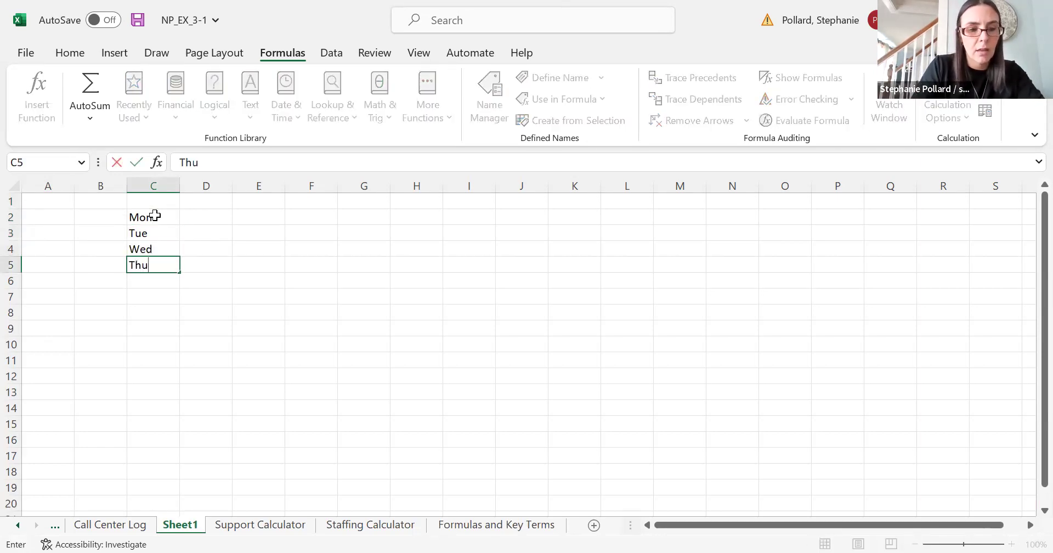
pyautogui.write('rs')
pyautogui.press('Return')
pyautogui.write('Fri')
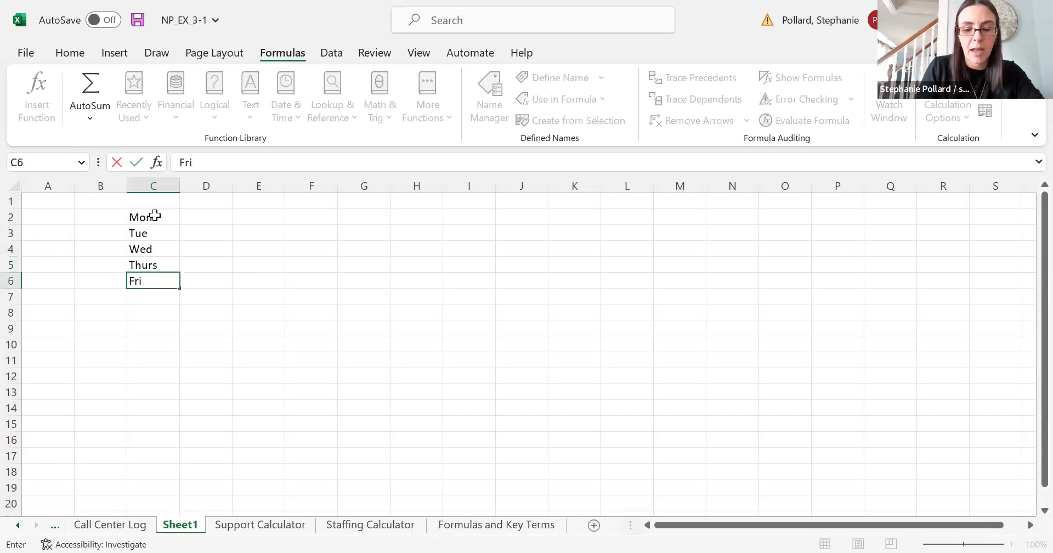
pyautogui.press('Return')
pyautogui.write('Sat')
pyautogui.press('Return')
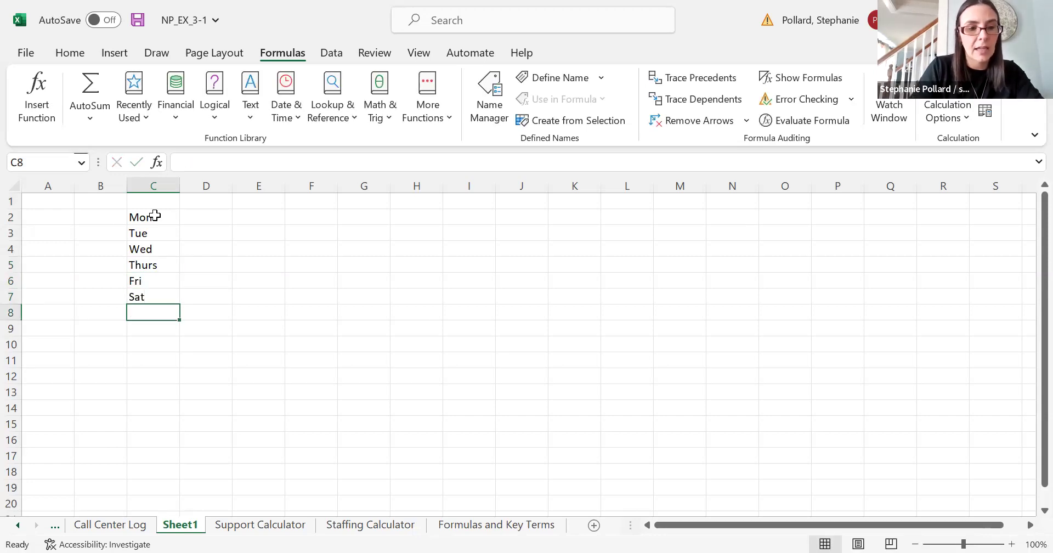
pyautogui.write('Sun')
pyautogui.press('Tab')
# Enter the values 12, 15, 8, 20 and 25 for Monday through Friday in D2:D6
pyautogui.press('Up')
pyautogui.press('Up')
pyautogui.press('Up')
pyautogui.press('Up')
pyautogui.press('Up')
pyautogui.press('Up')
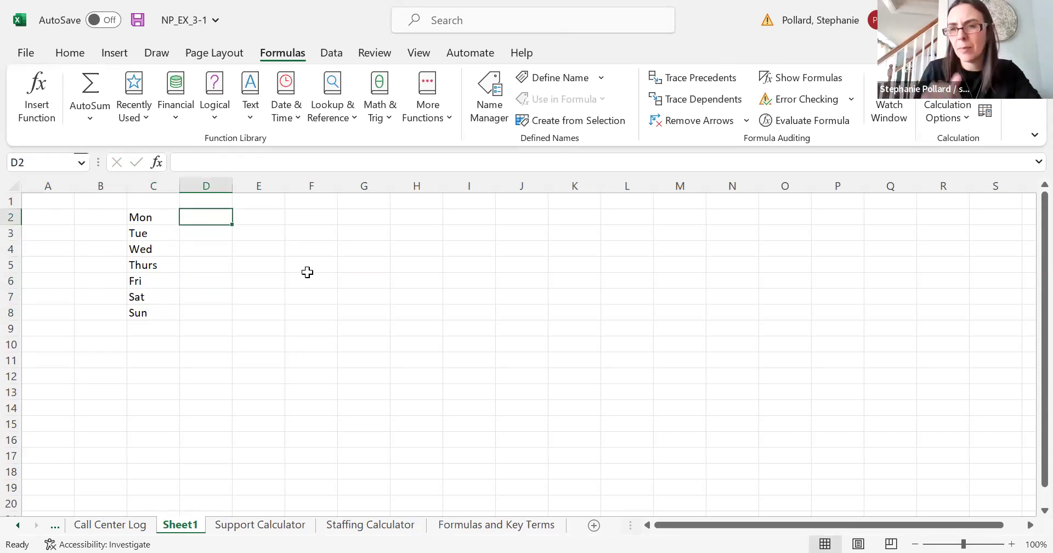
pyautogui.write('12')
pyautogui.press('Return')
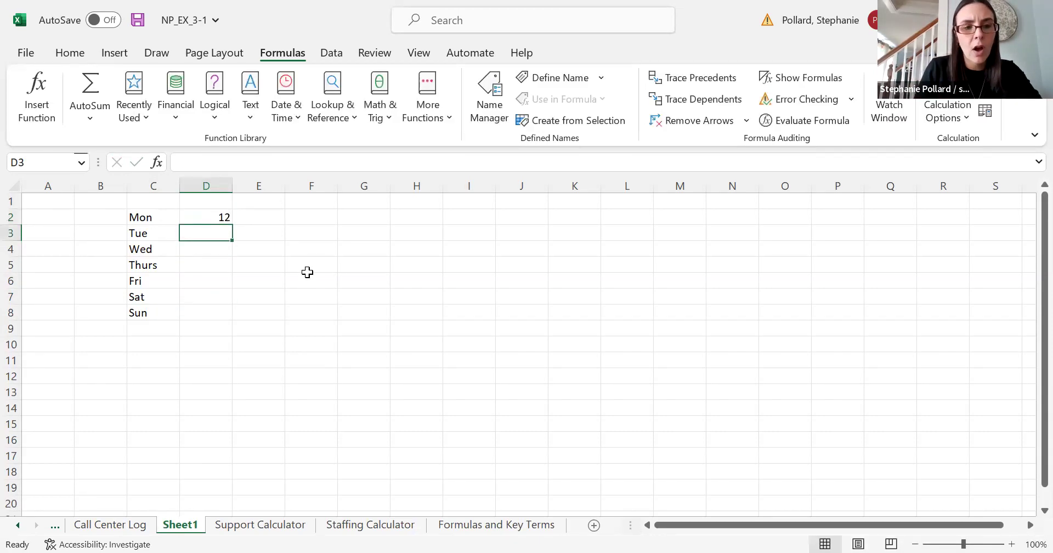
pyautogui.write('15')
pyautogui.press('Return')
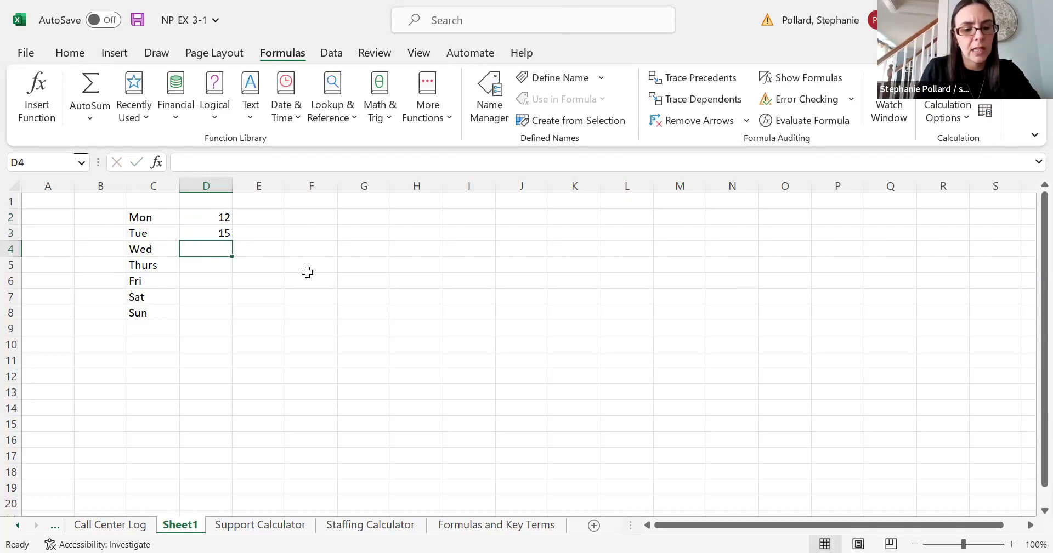
pyautogui.write('8')
pyautogui.press('Return')
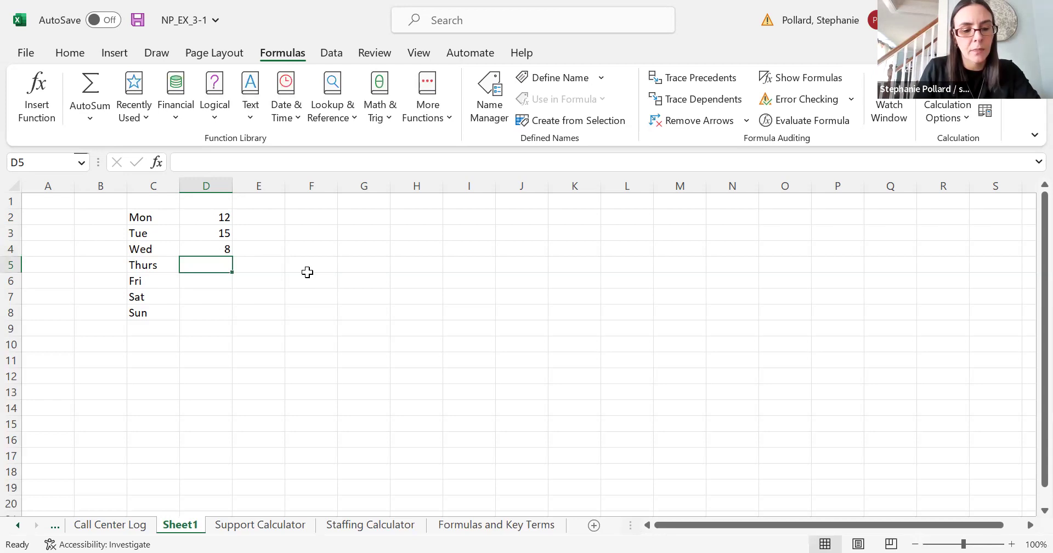
pyautogui.write('20')
pyautogui.press('Return')
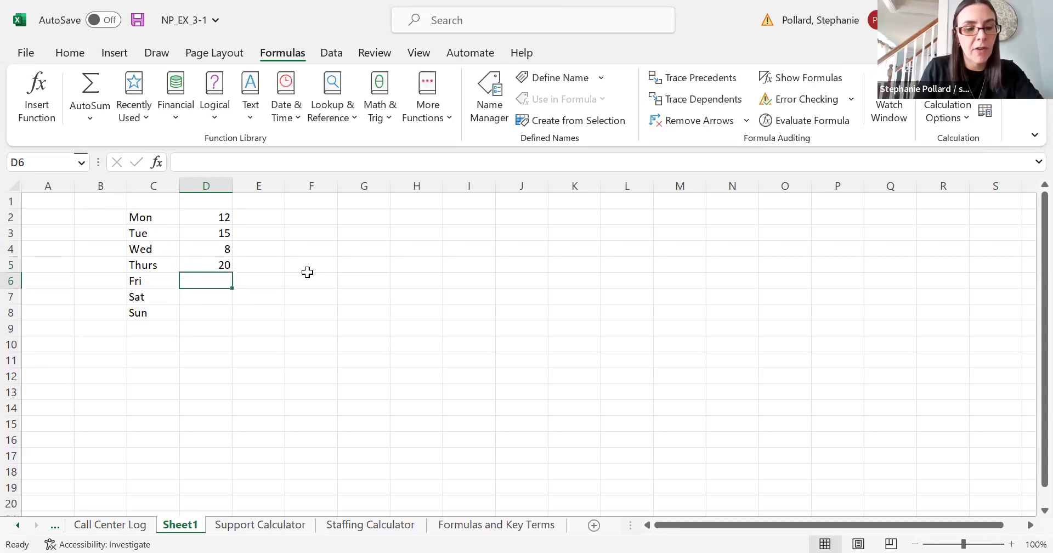
pyautogui.write('25')
pyautogui.press('Return')
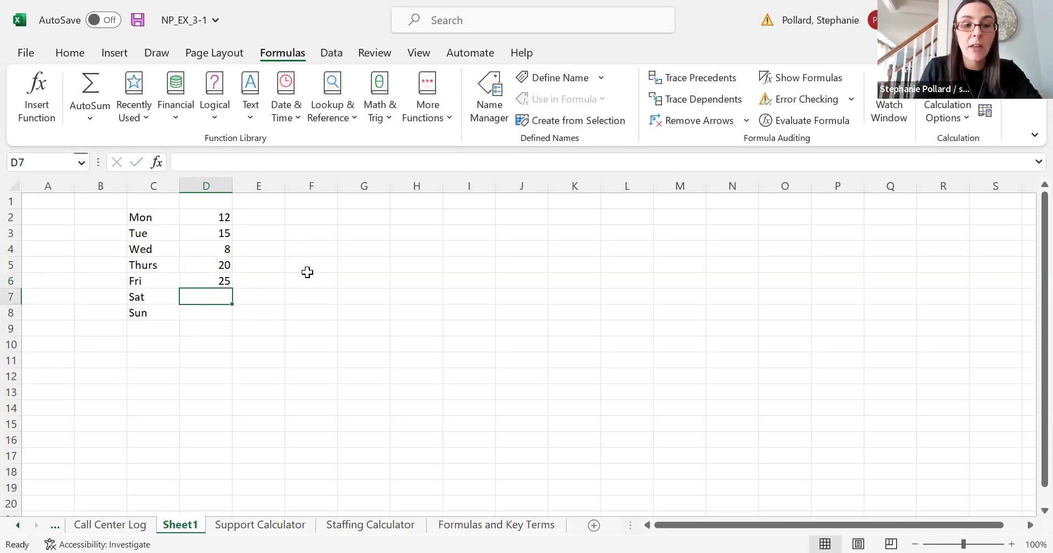
# Leave Saturday and Sunday blank and average the week's values in D9 with =AVERAGE(D2:D8)
pyautogui.press('Return')
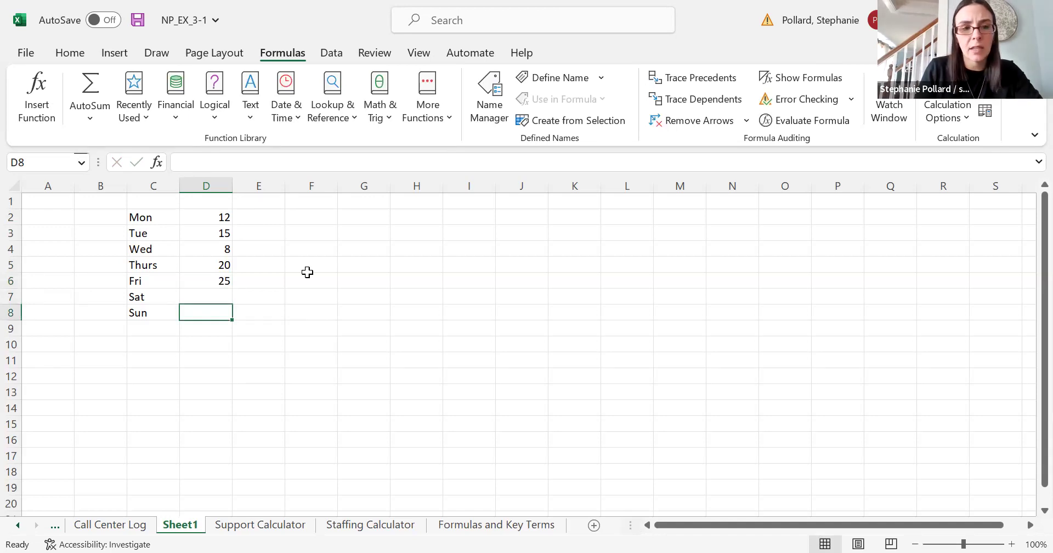
pyautogui.press('Right')
pyautogui.press('Down')
pyautogui.press('Left')
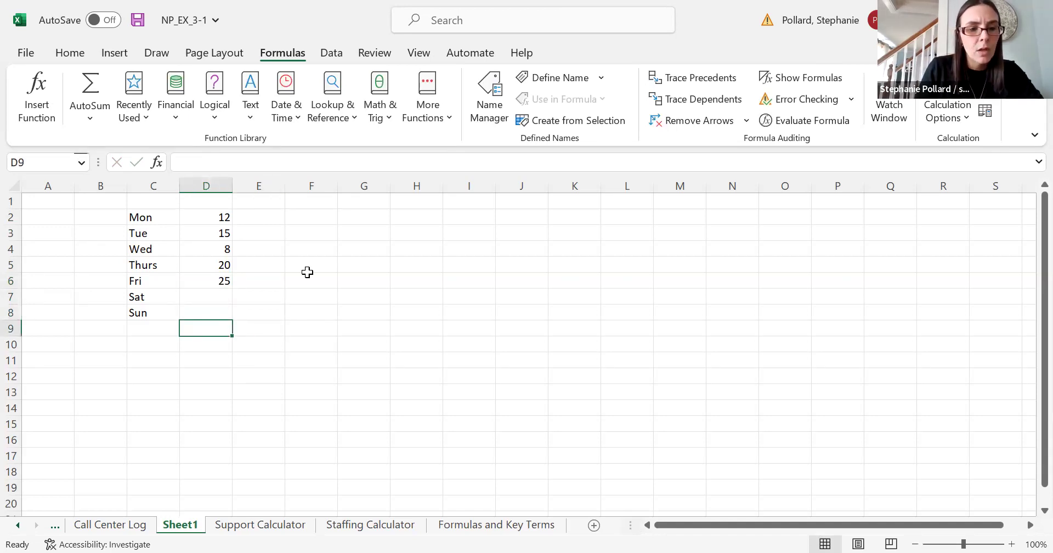
pyautogui.write('=')
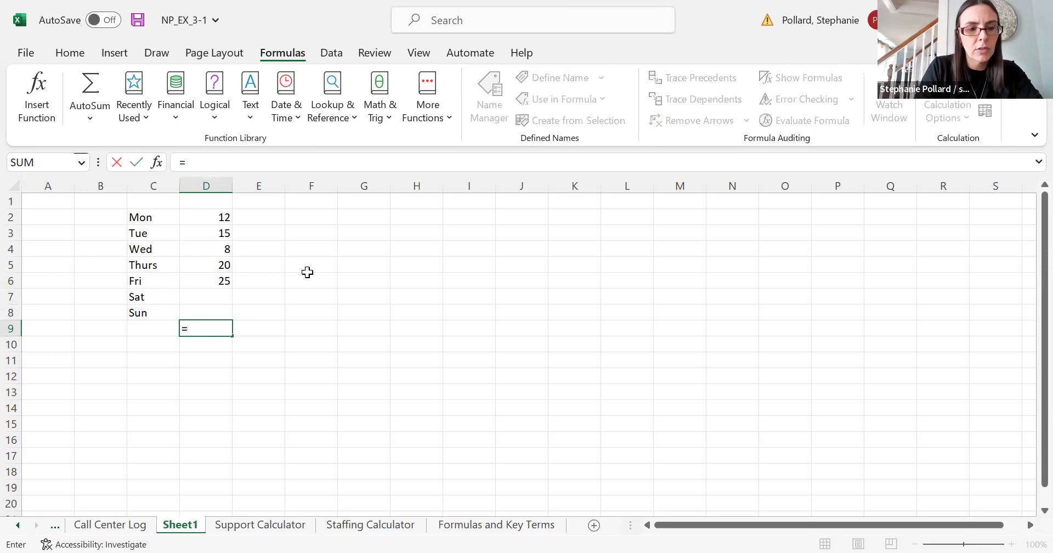
pyautogui.write('average')
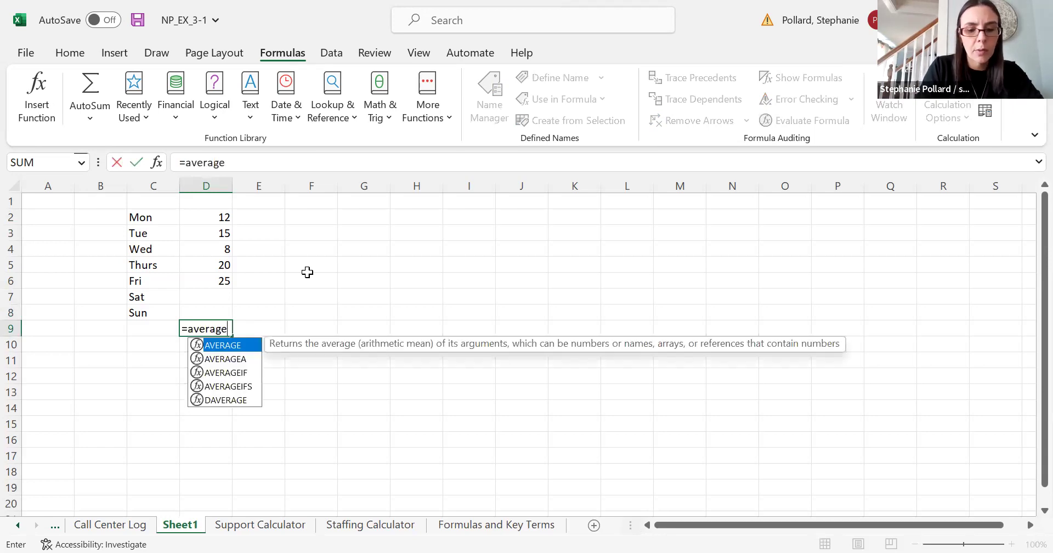
pyautogui.write('(')
pyautogui.moveTo(223, 215); pyautogui.dragTo(219, 238)
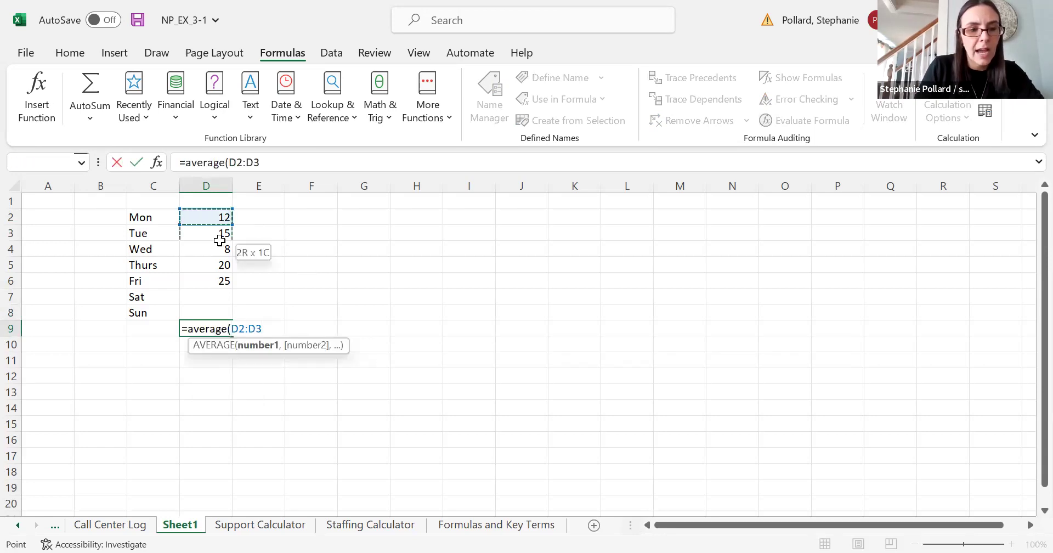
pyautogui.moveTo(214, 310); pyautogui.dragTo(214, 311)
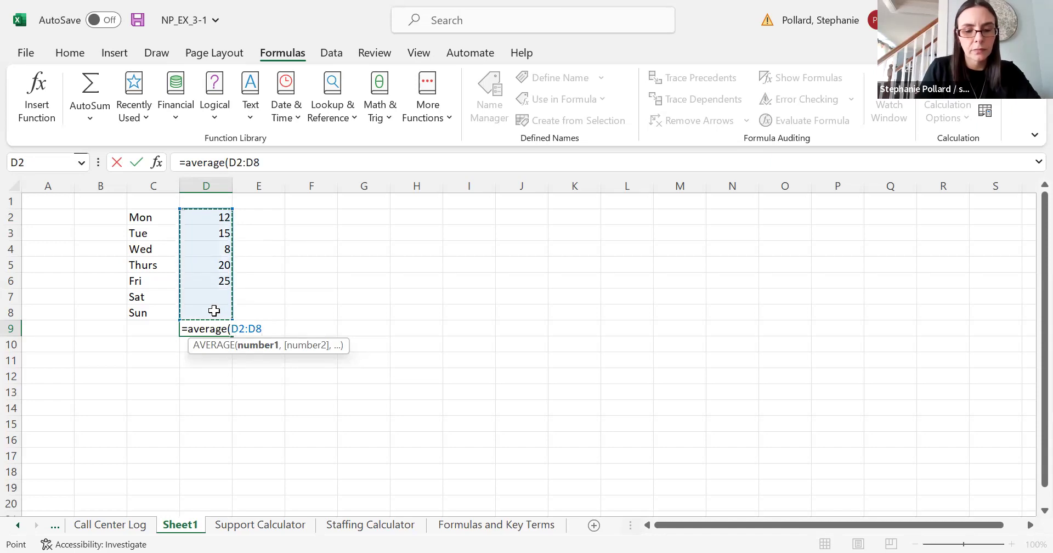
pyautogui.write(')')
pyautogui.press('Return')
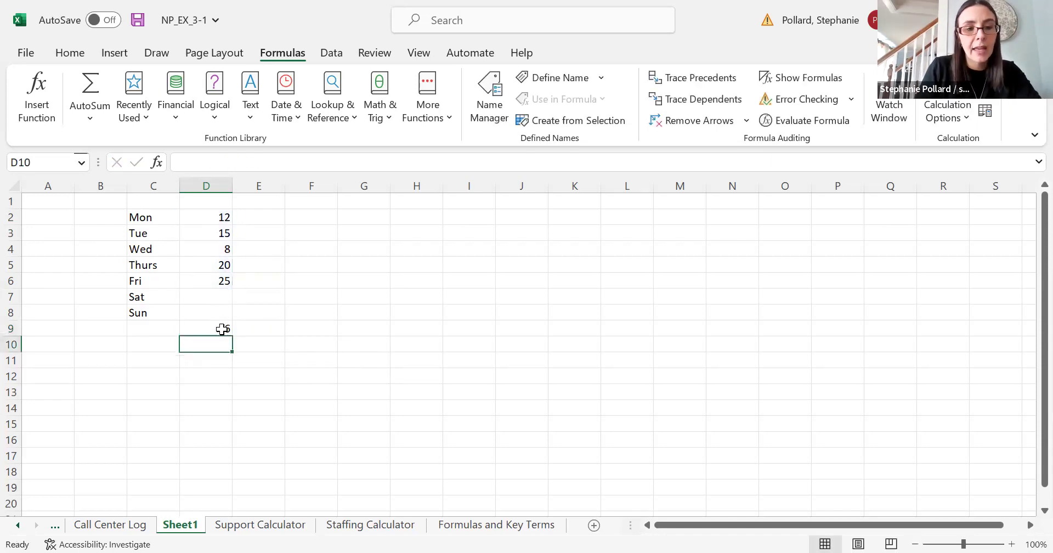
pyautogui.click(222, 328)
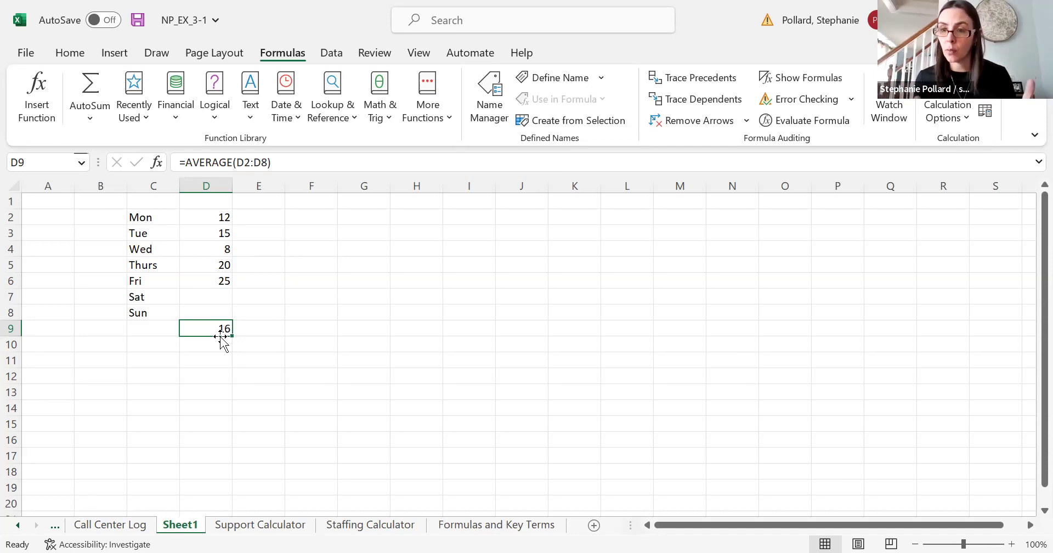
# Enter 0 for both Saturday and Sunday in D7 and D8
pyautogui.click(212, 297)
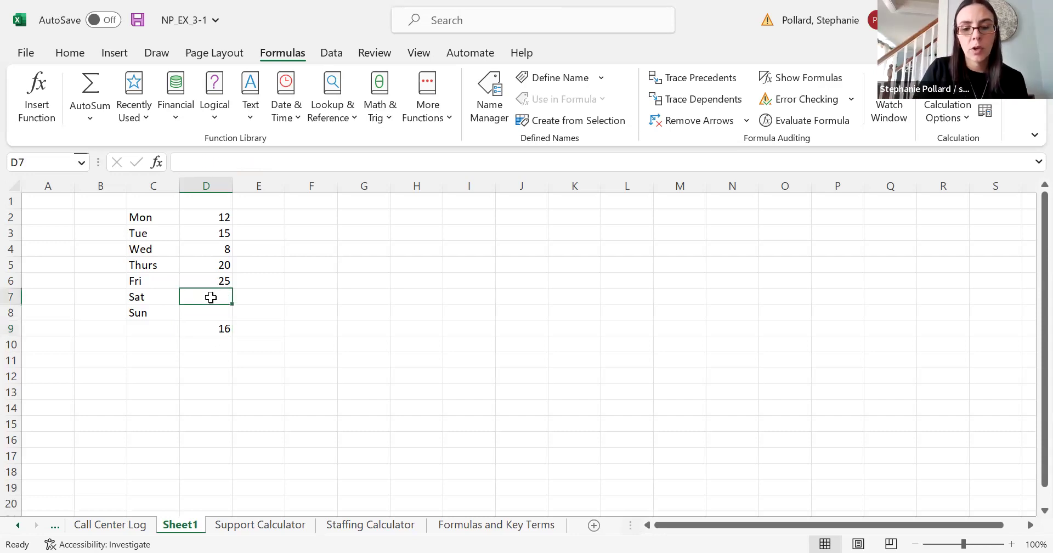
pyautogui.write('0')
pyautogui.press('Return')
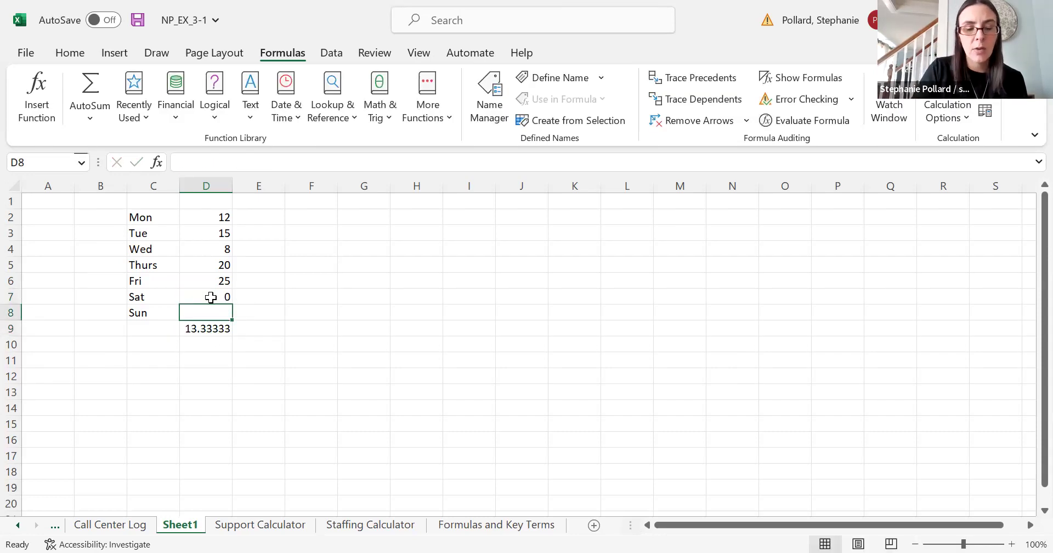
pyautogui.write('0')
pyautogui.press('Return')
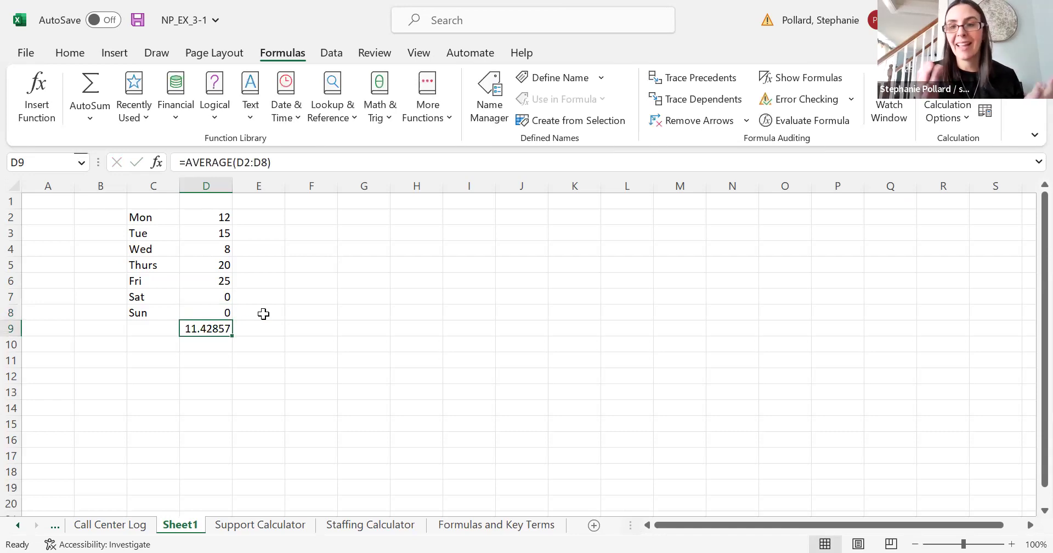